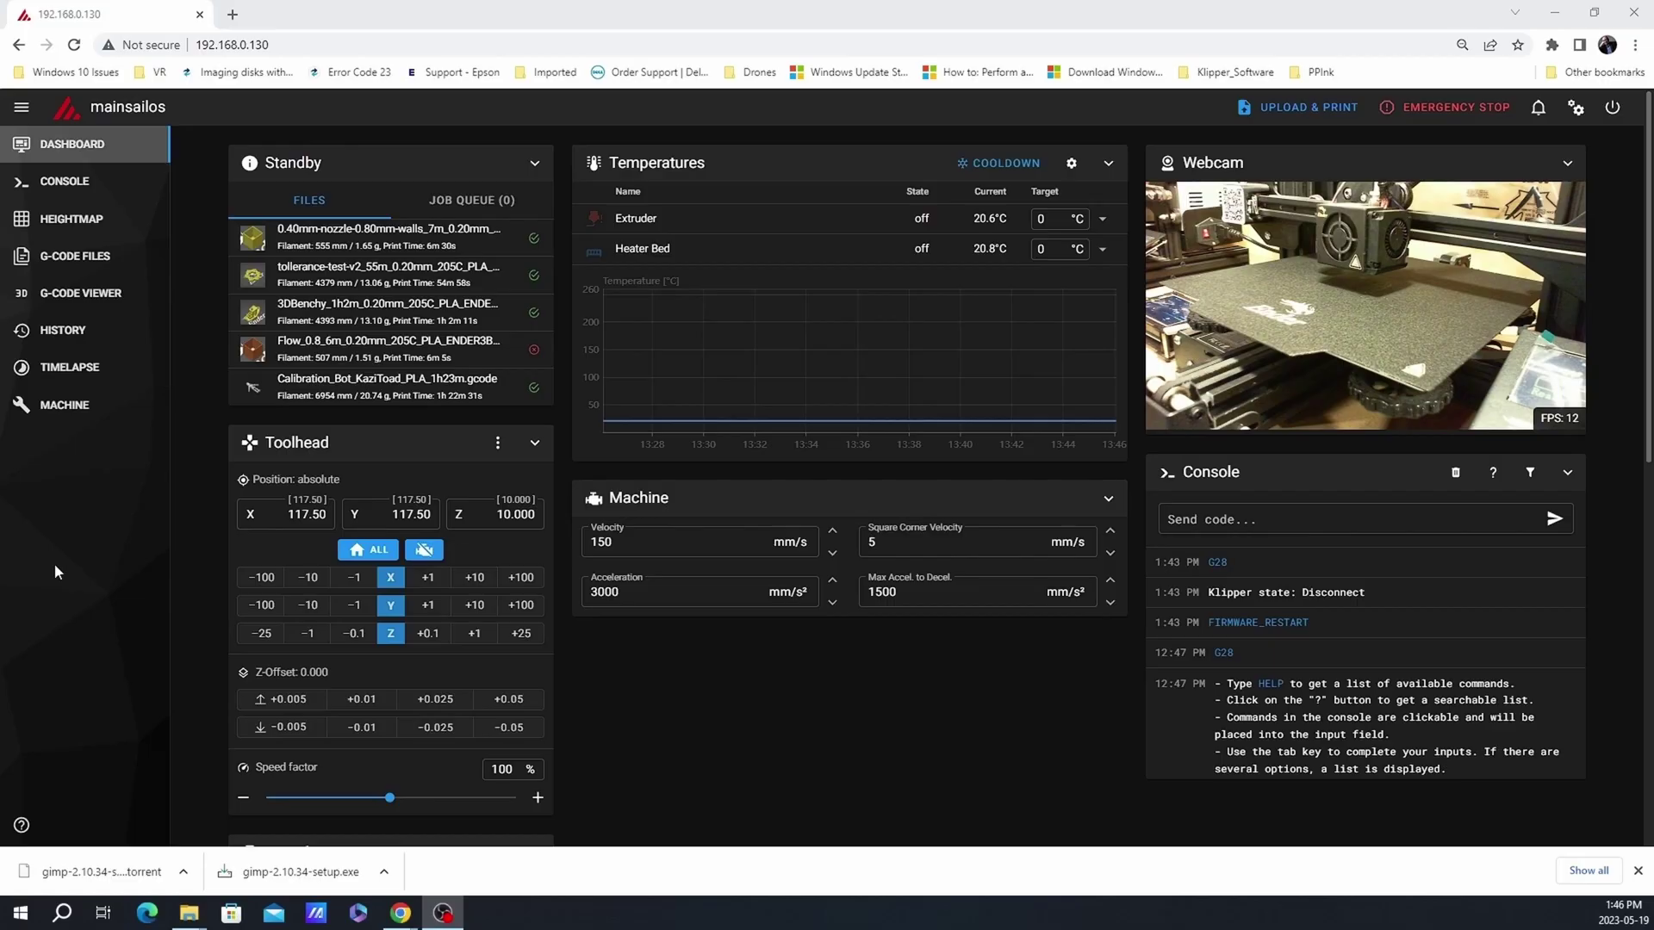
# Find the extruder's rotation_distance of 33.500 on line 107 of printer.cfg.
pyautogui.click(71, 406)
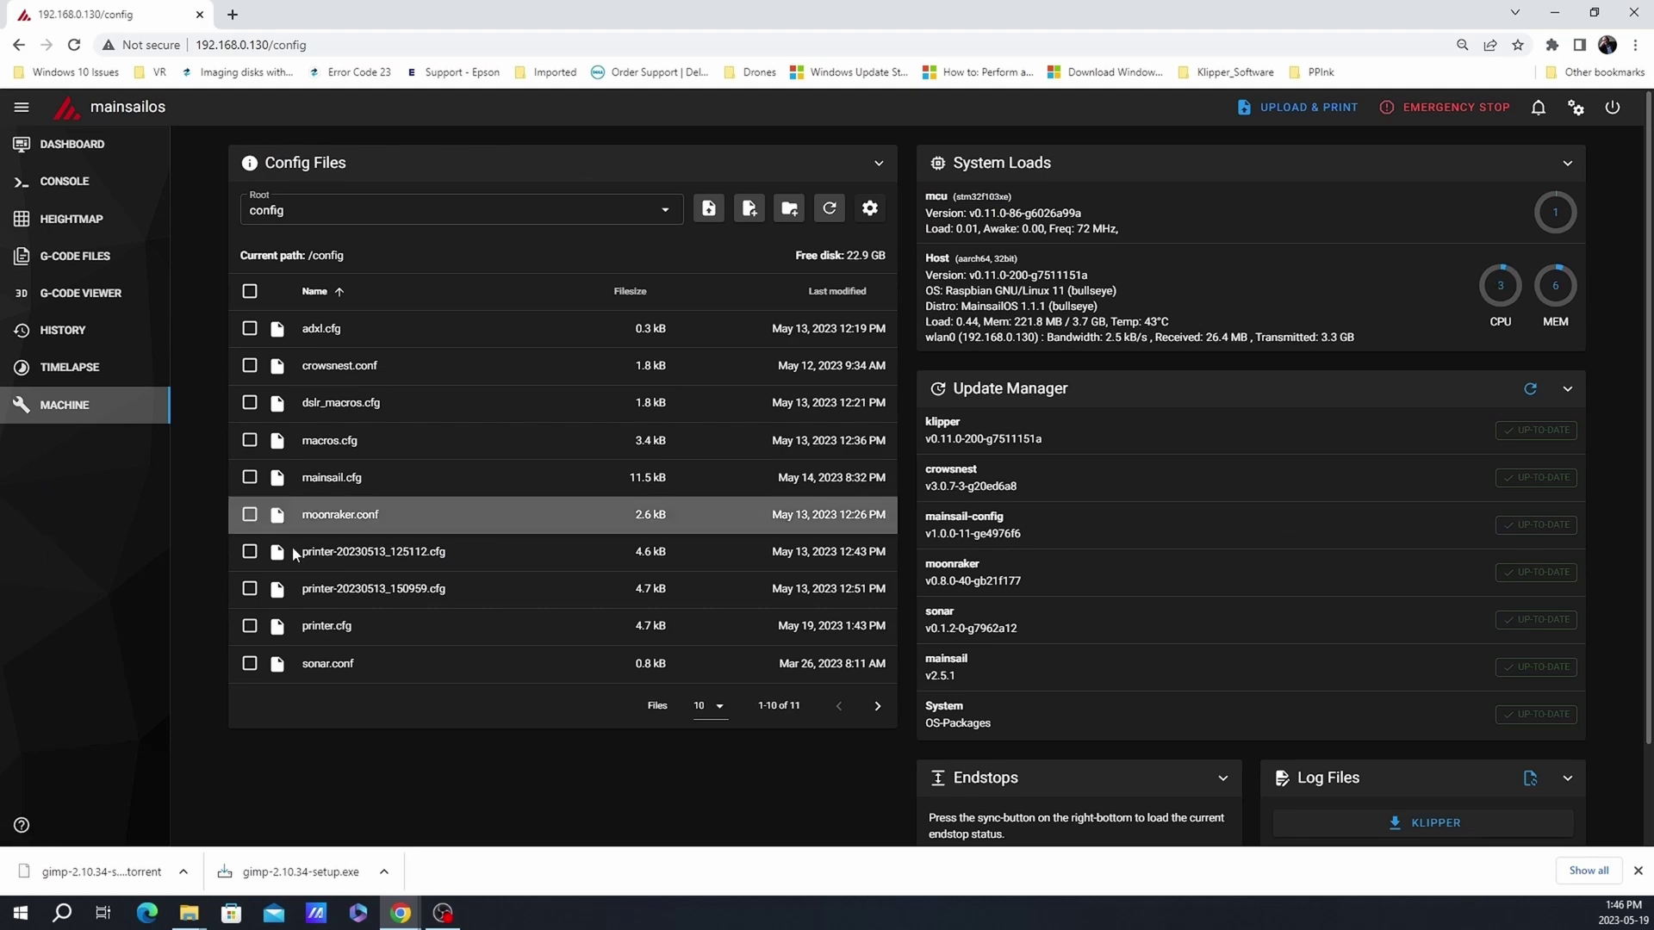
pyautogui.click(331, 627)
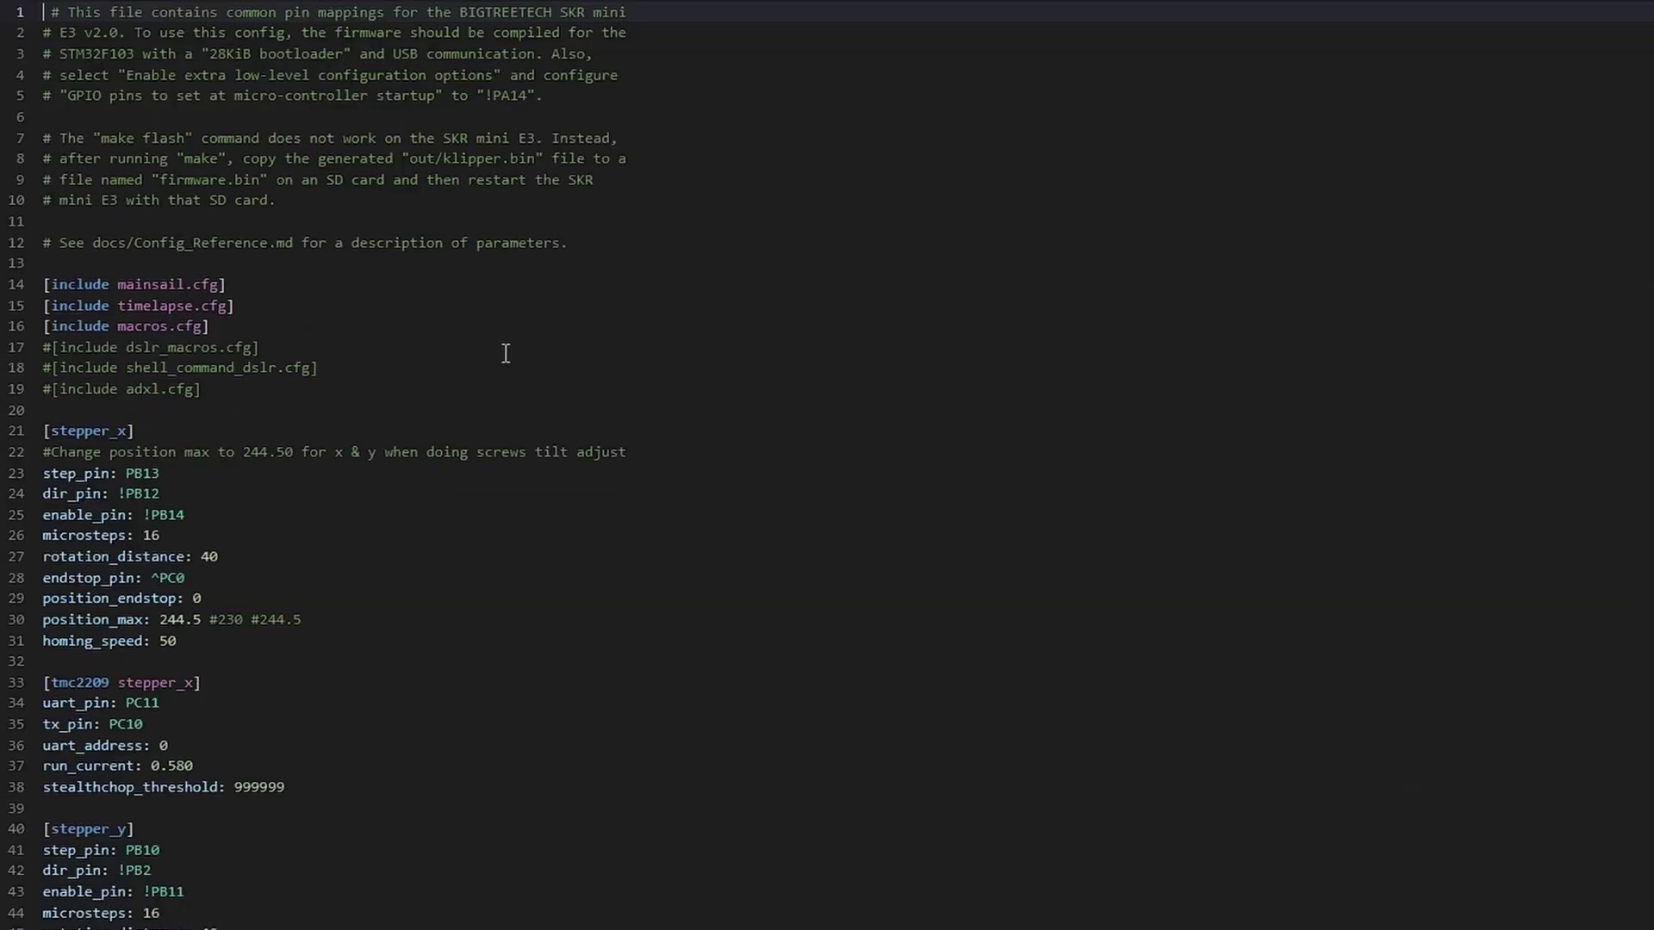
pyautogui.scroll(-10, 405, 392)
pyautogui.scroll(-9, 506, 358)
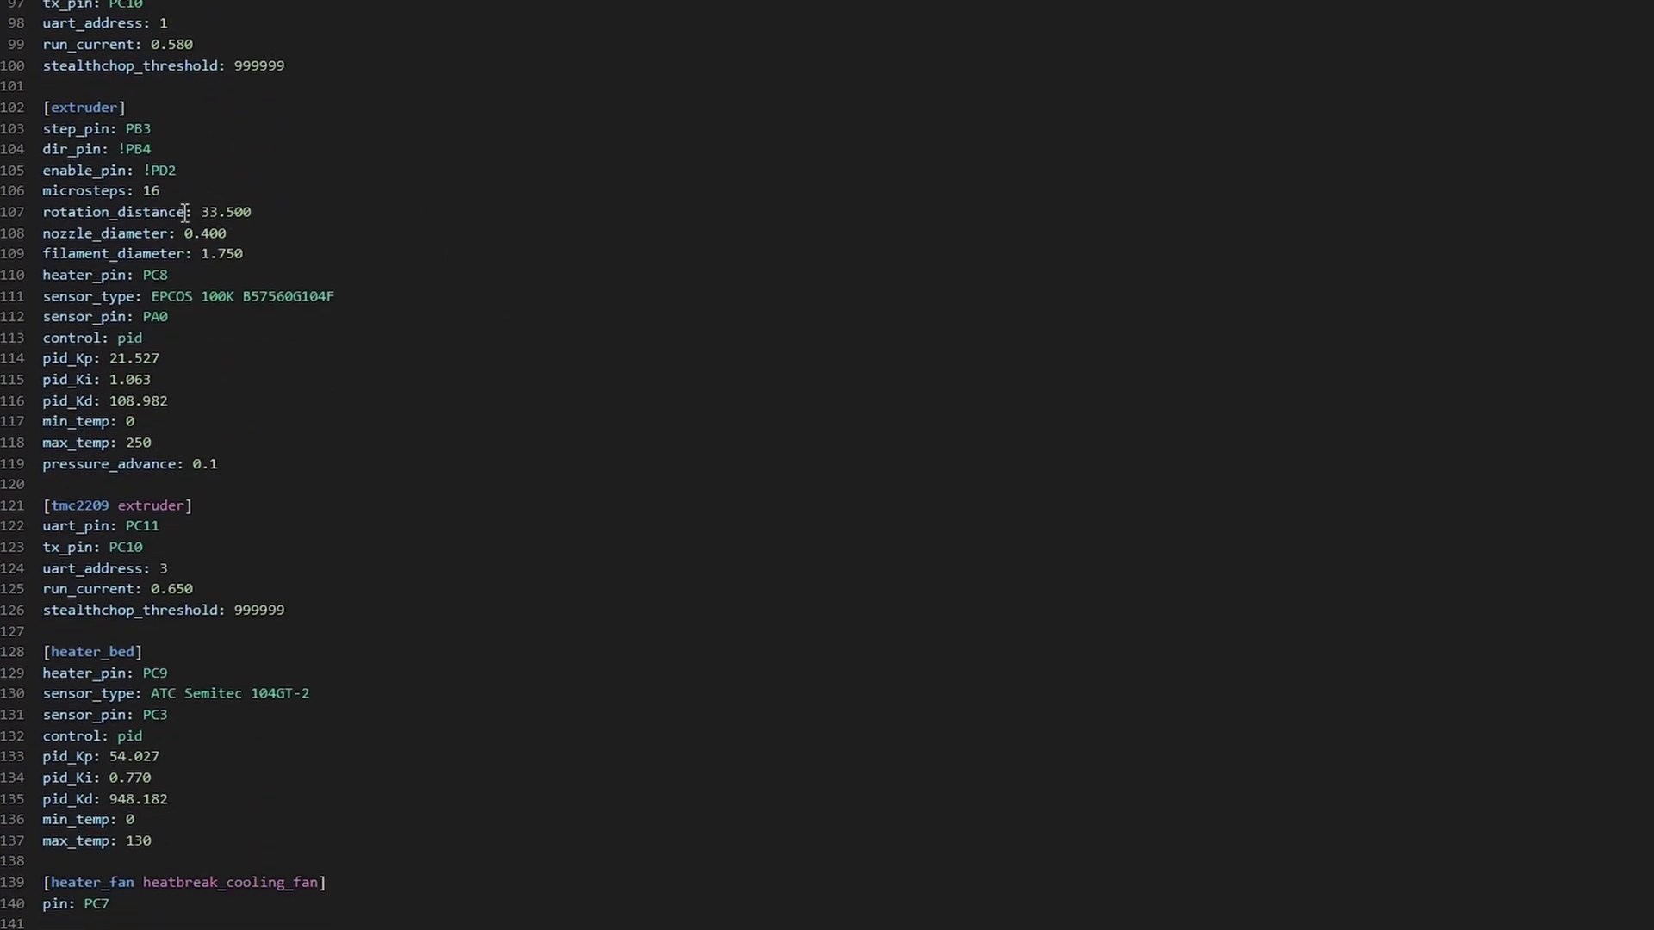
pyautogui.click(41, 212)
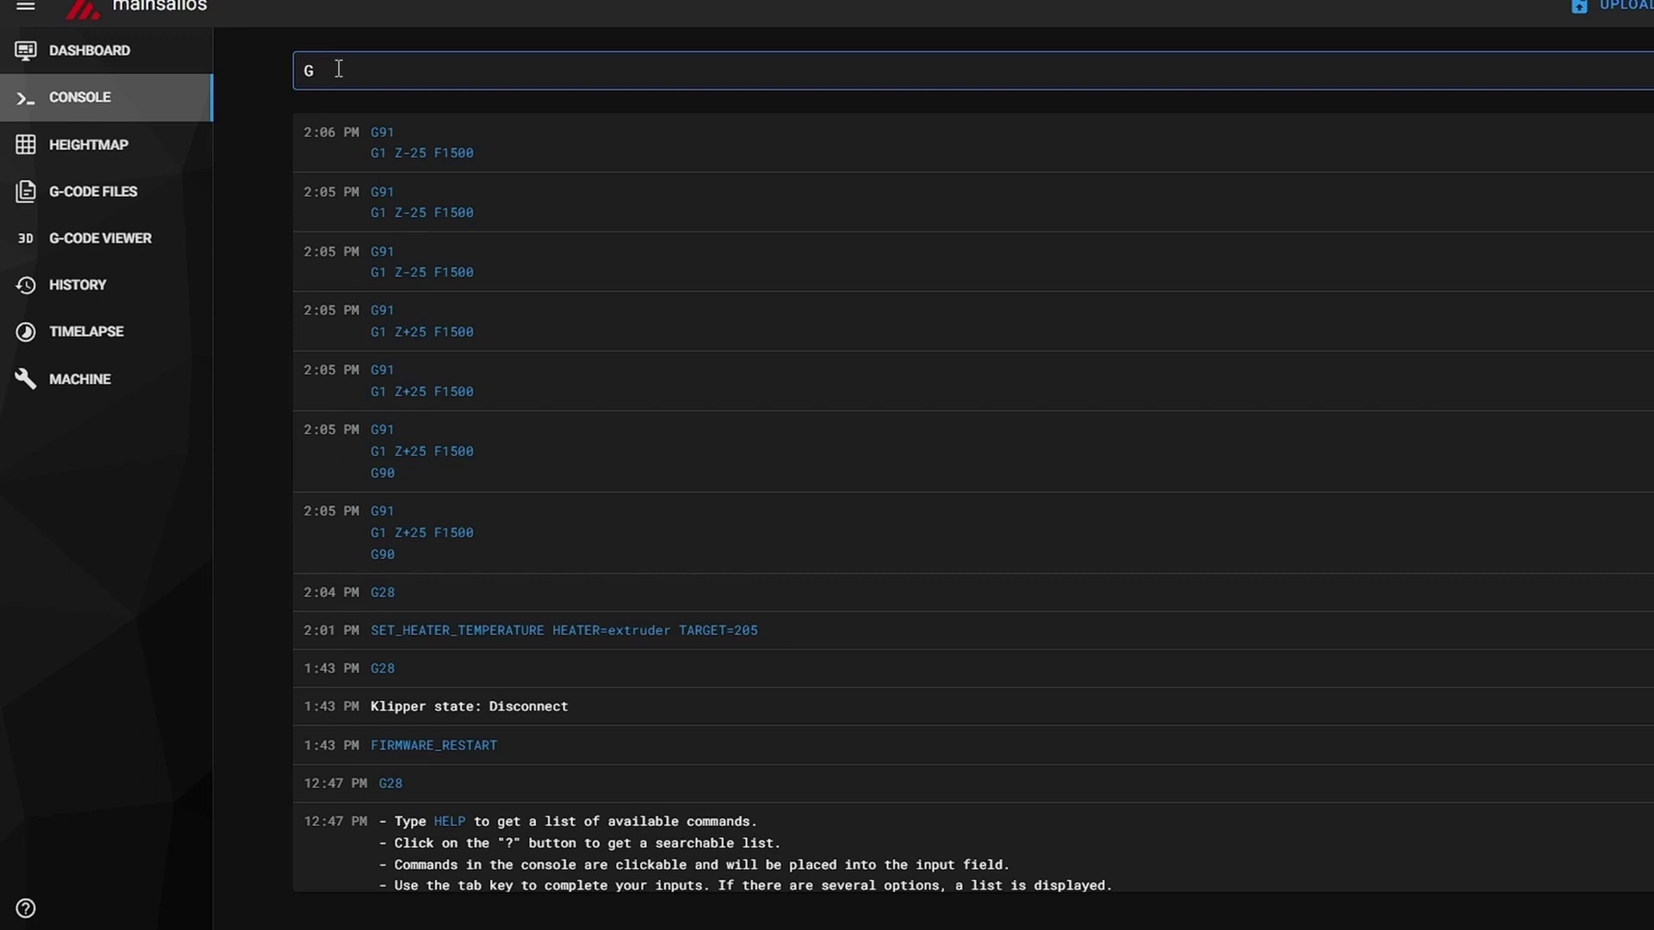
# Send G1 E50 F50 in the console to extrude 50 mm of filament slowly.
pyautogui.write('1 E50 F50')
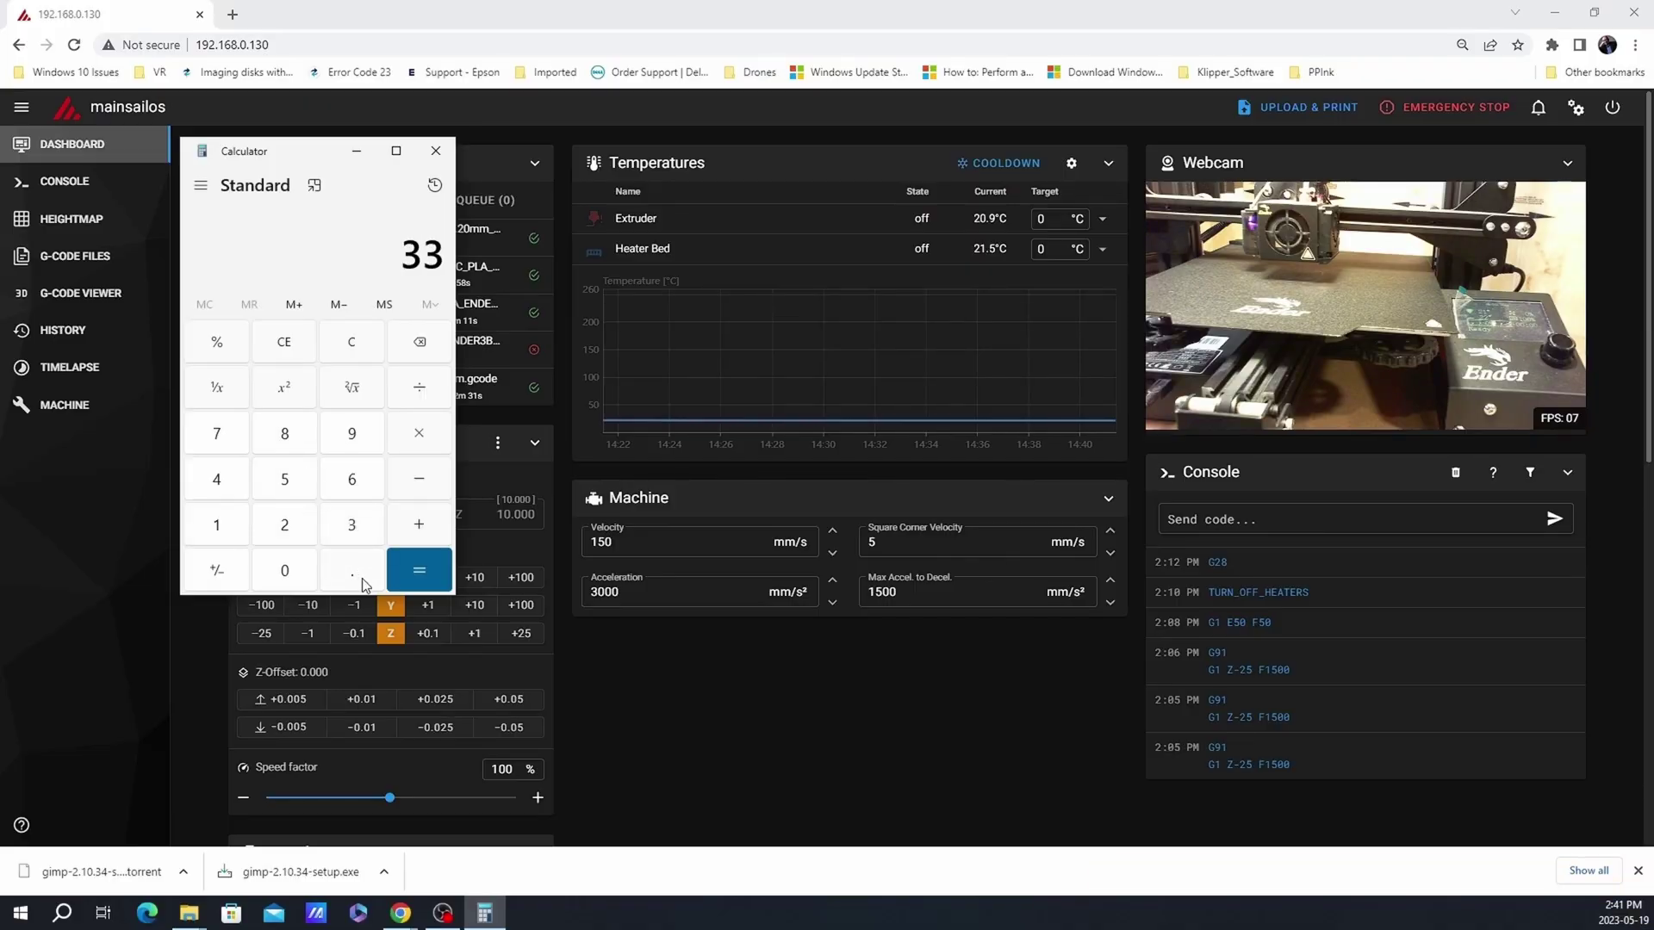
# Multiply the current rotation distance 33.5 by 47 to get 1574.5.
pyautogui.click(360, 576)
pyautogui.click(287, 480)
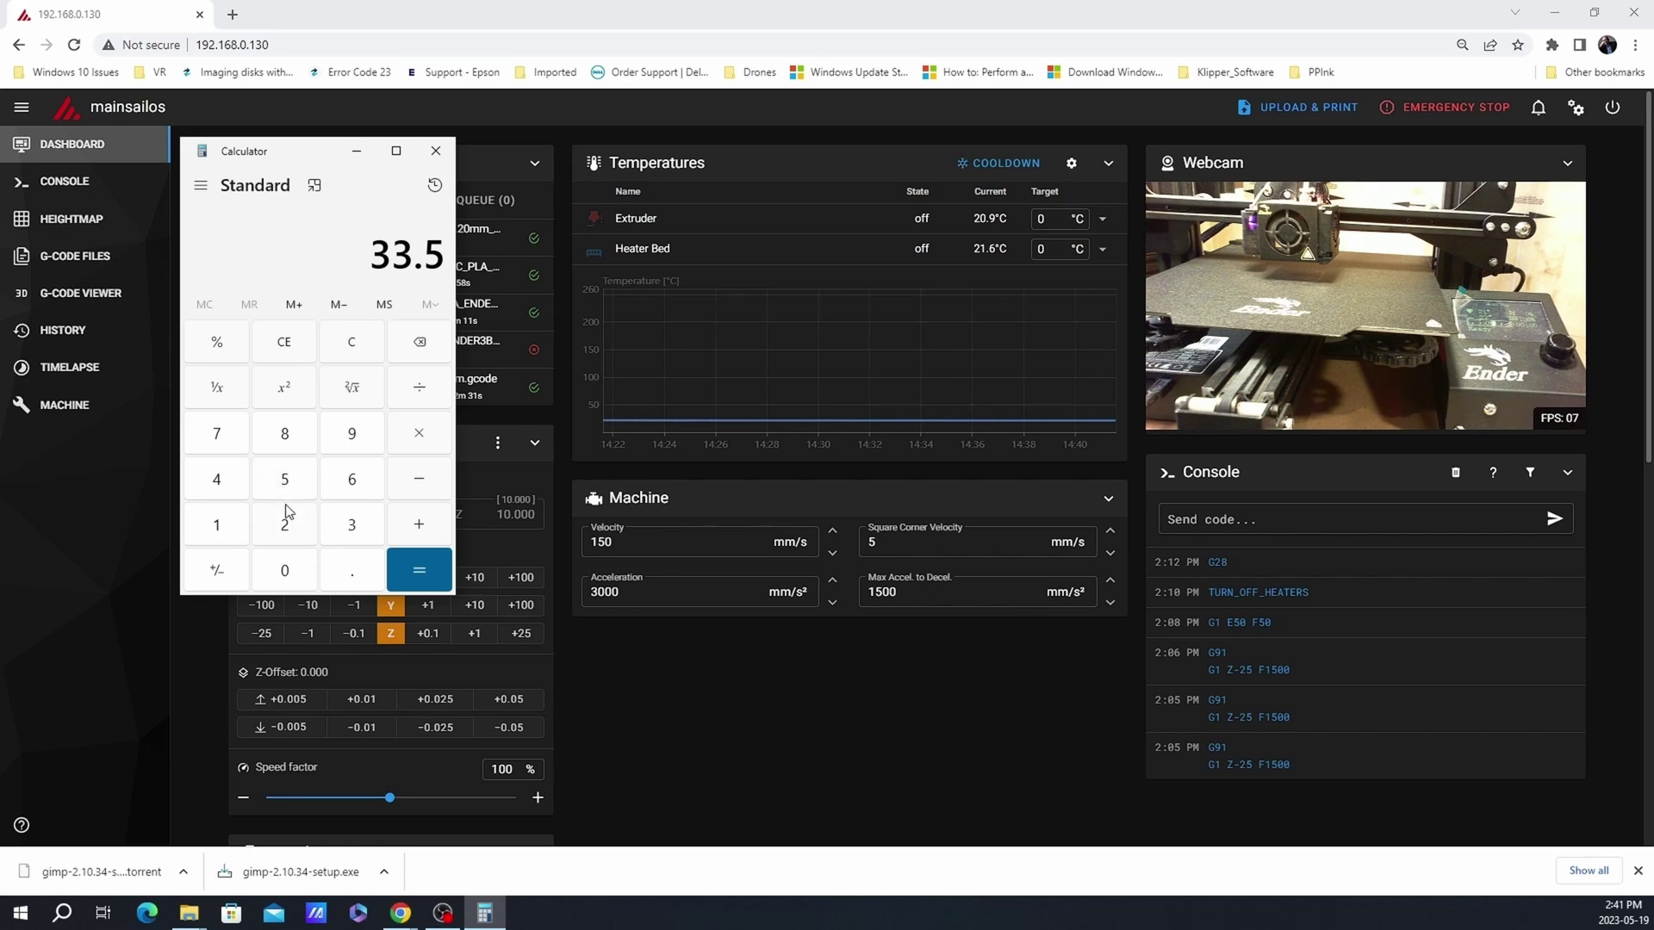
pyautogui.click(435, 437)
pyautogui.click(217, 481)
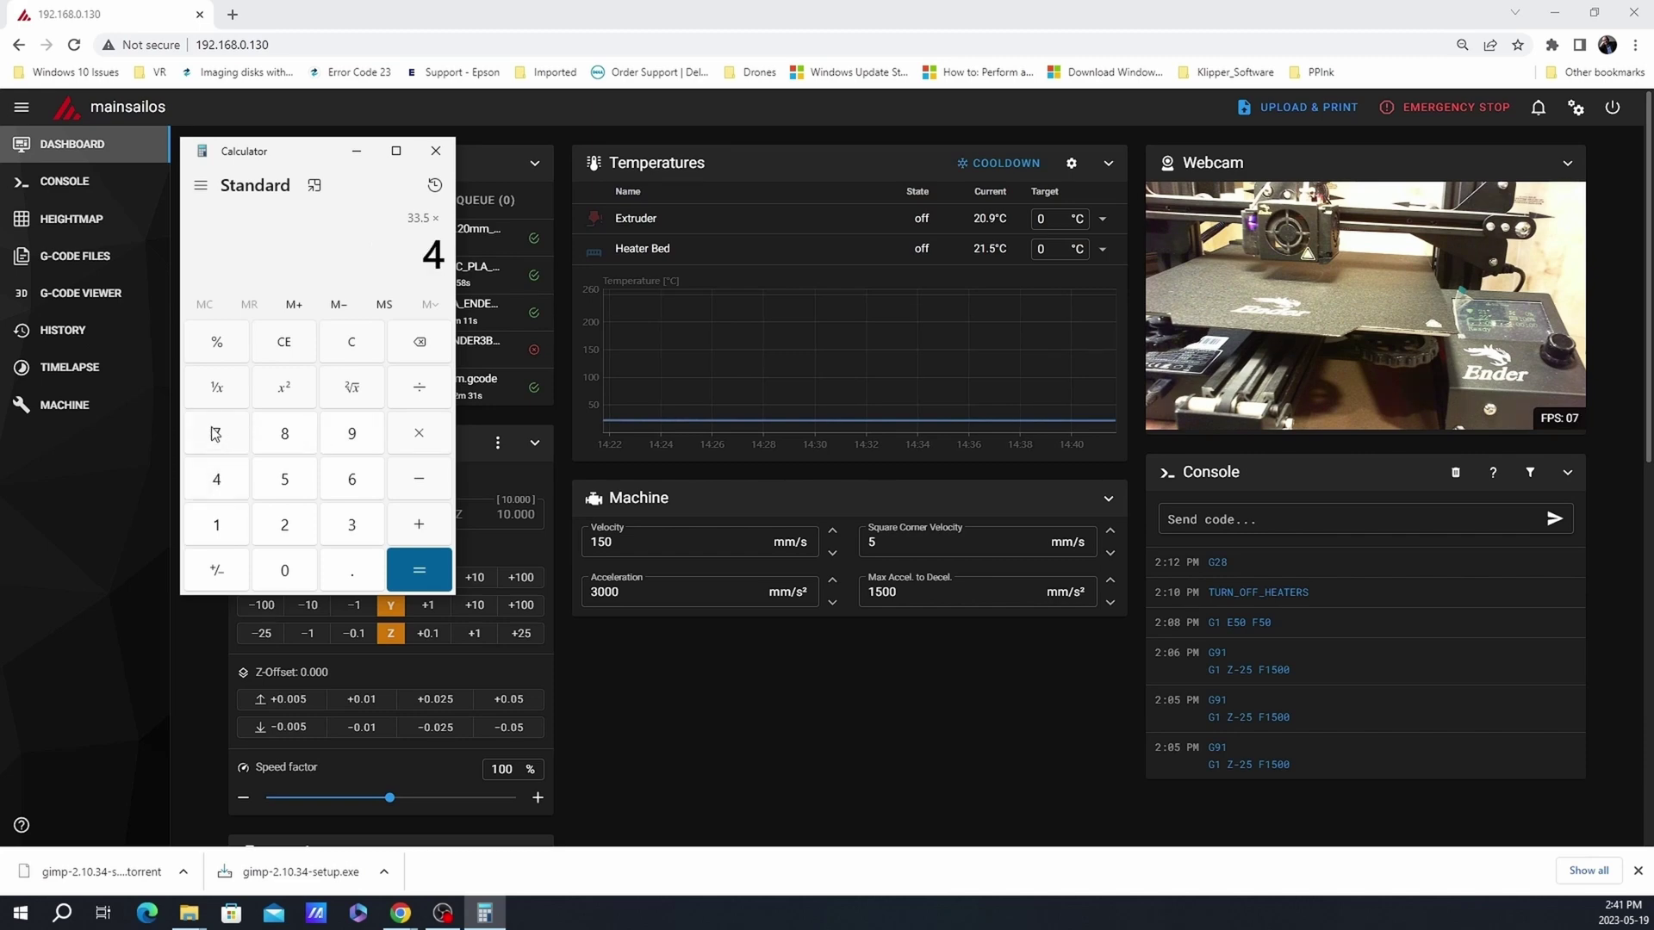
pyautogui.click(215, 431)
pyautogui.click(424, 570)
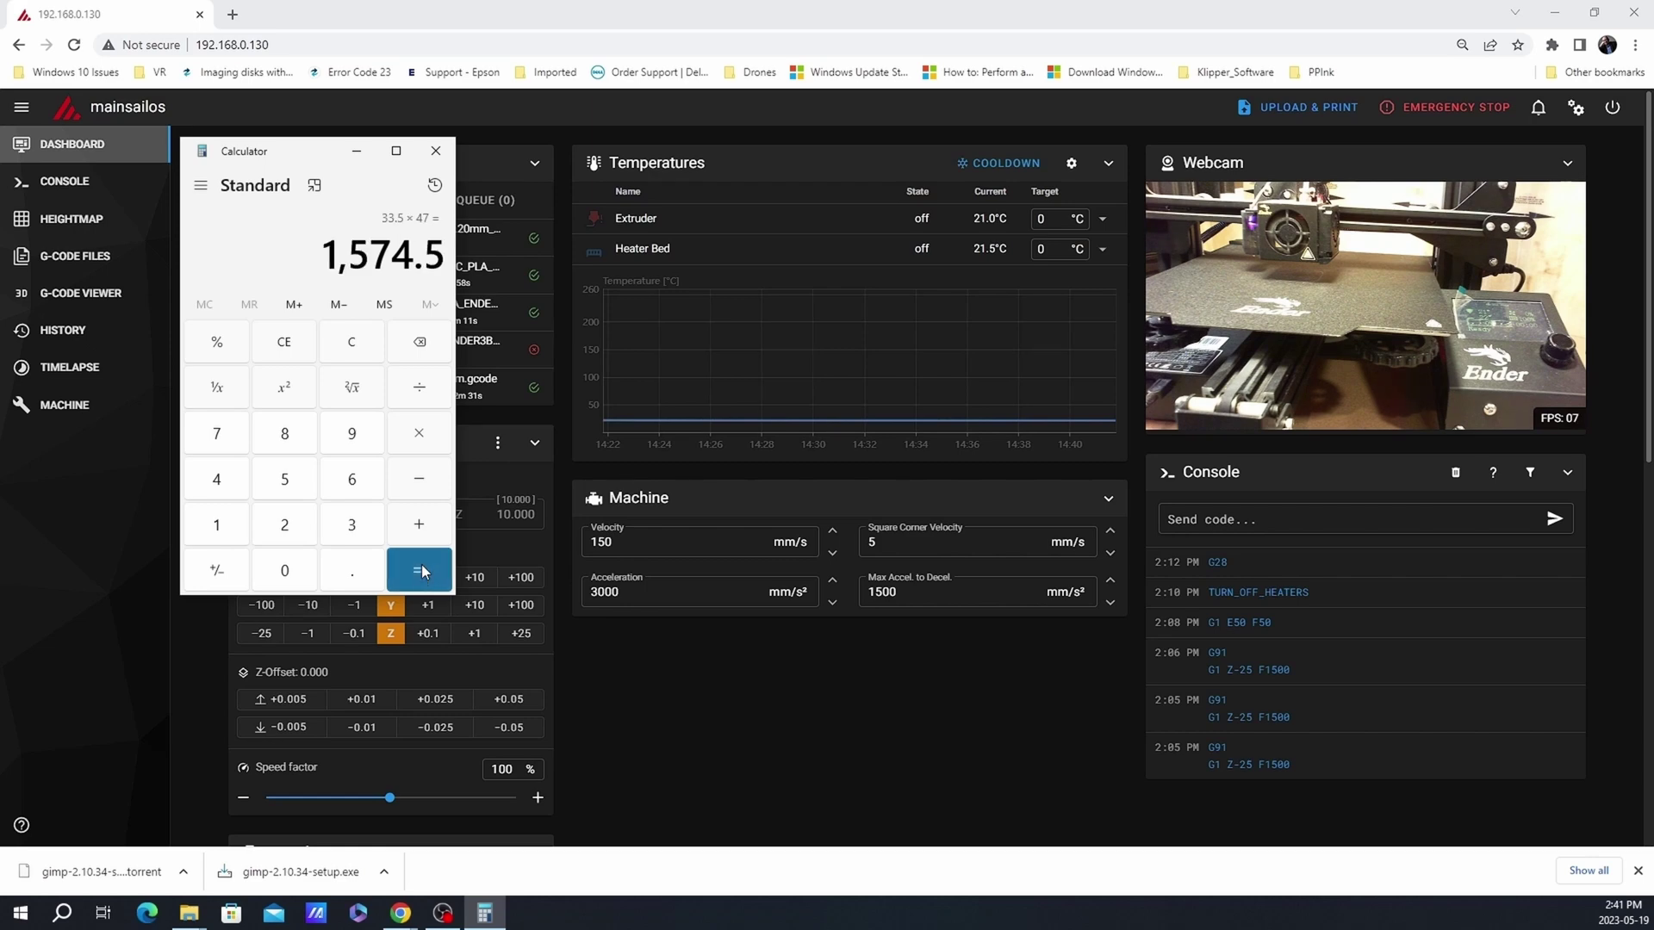
# Divide 1574.5 by 50 to get the new rotation distance 31.49.
pyautogui.click(426, 387)
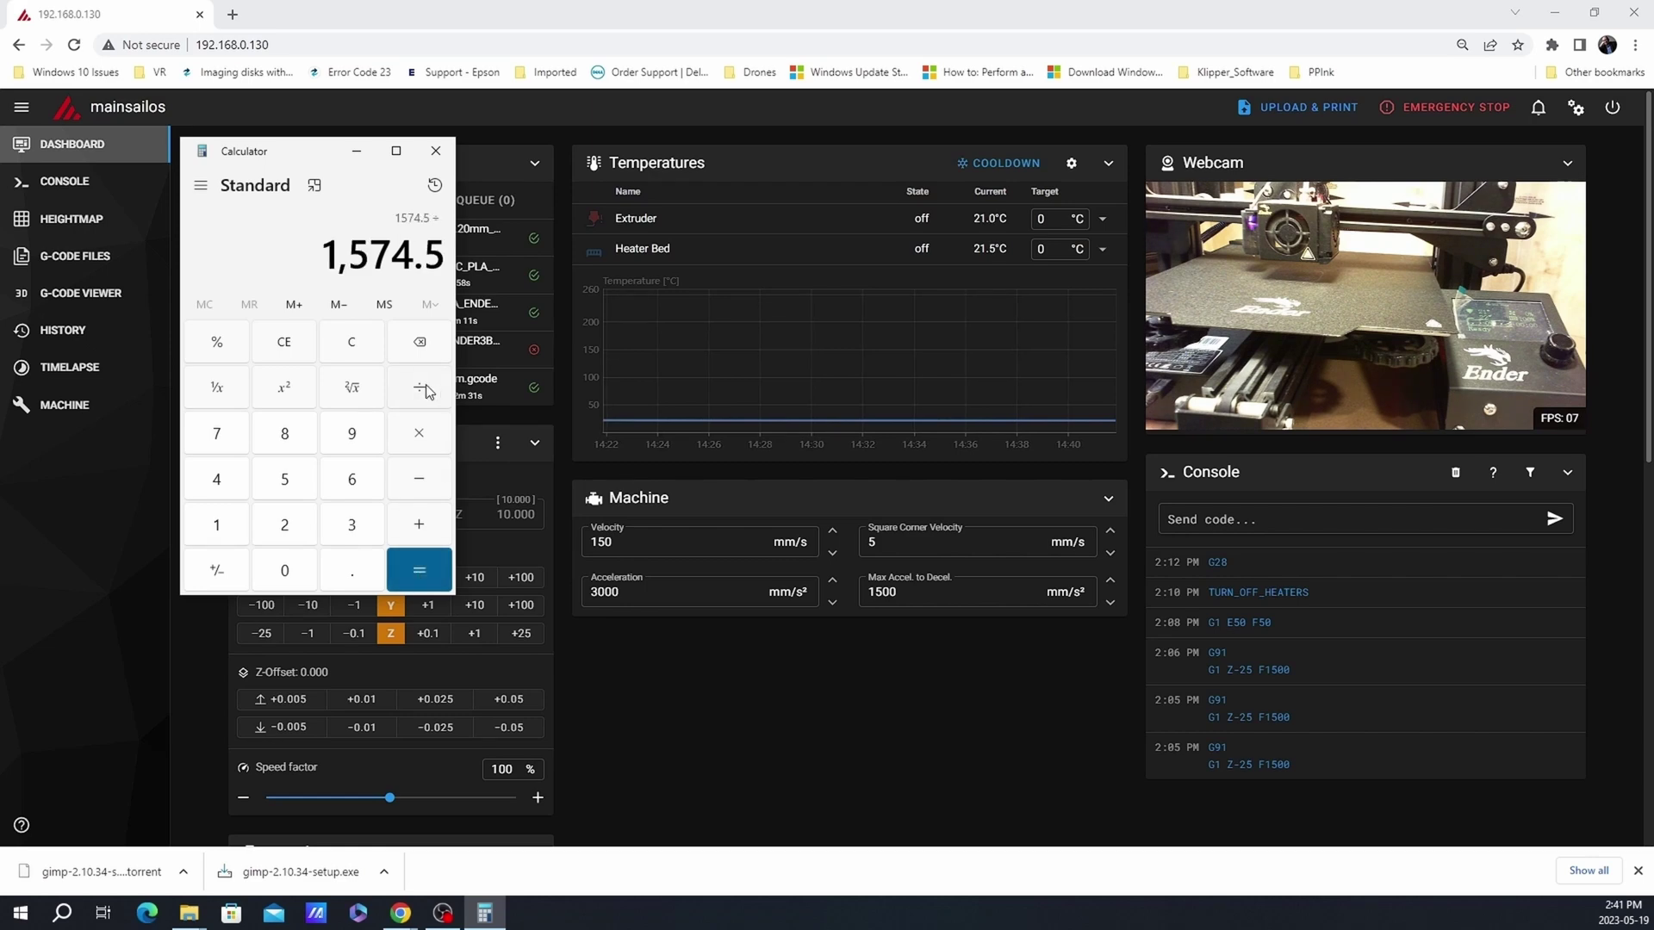
pyautogui.click(293, 487)
pyautogui.click(282, 572)
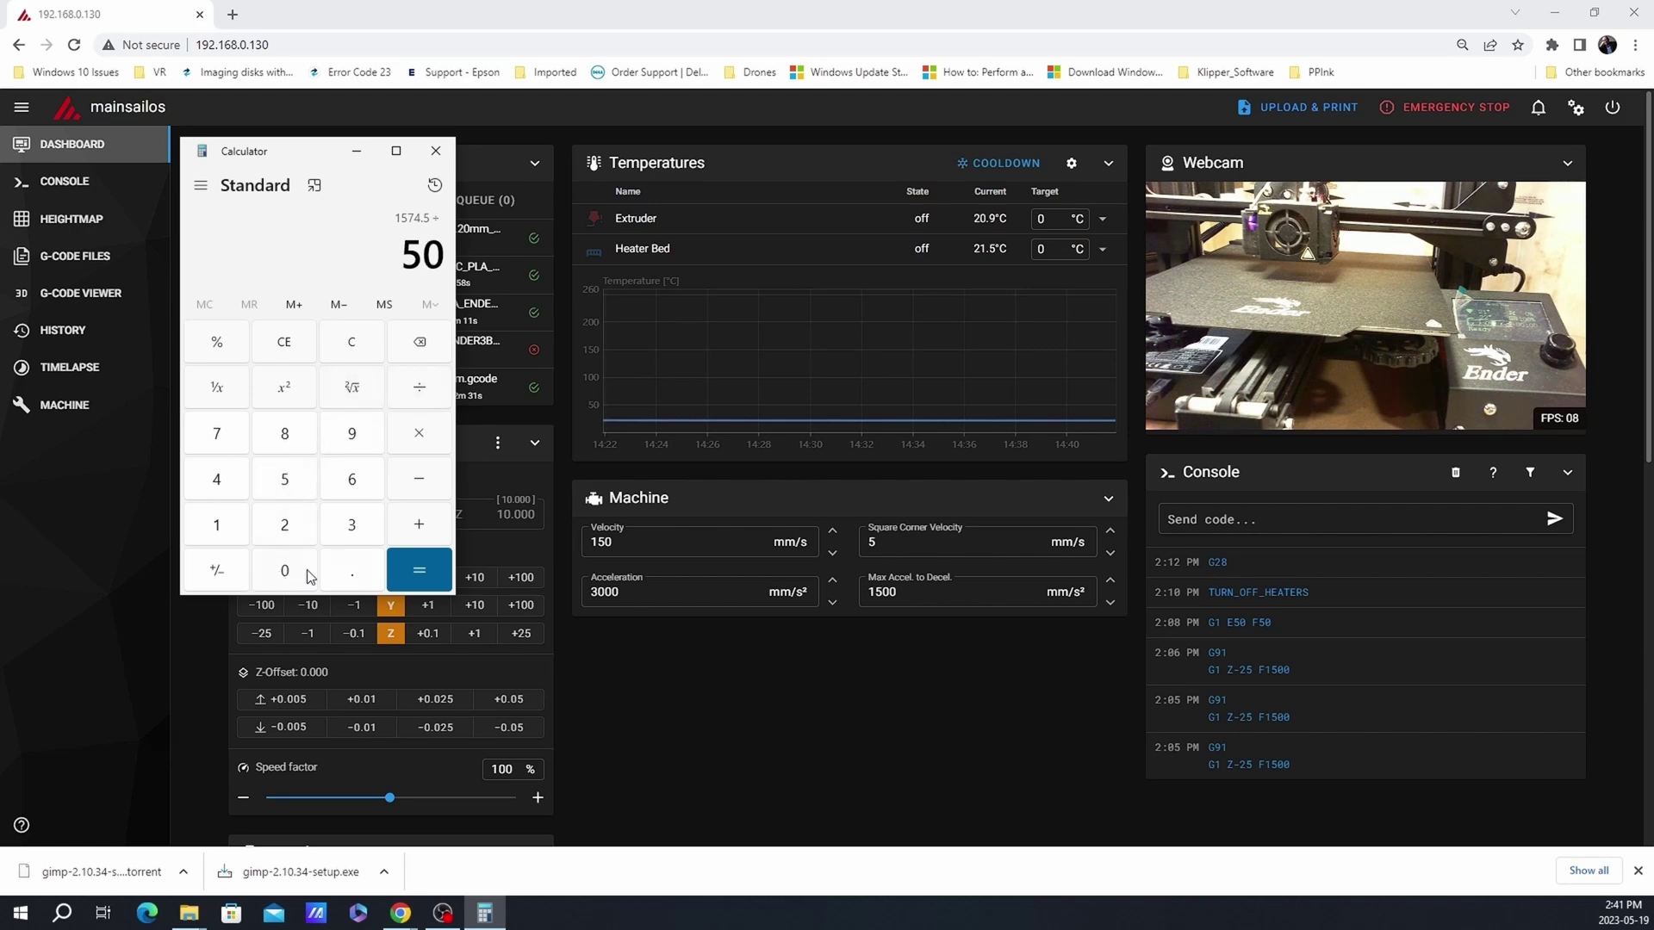
pyautogui.click(415, 573)
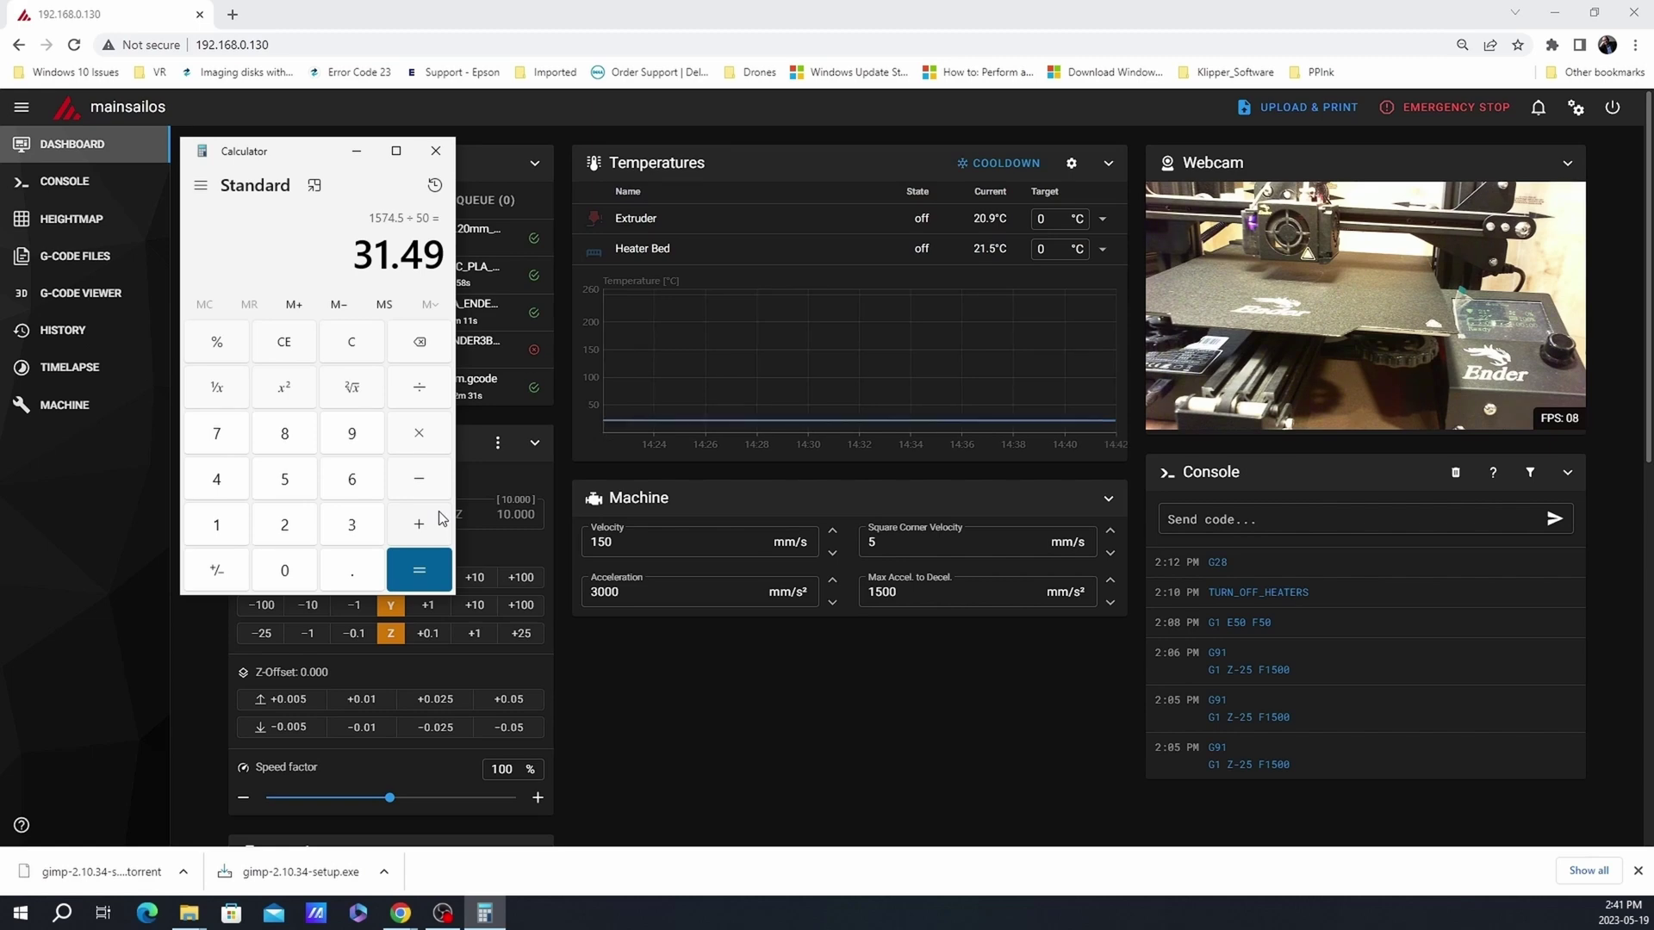
# Replace rotation_distance 33.500 on line 107 of printer.cfg with 31.49, then save and restart Klipper.
pyautogui.click(66, 405)
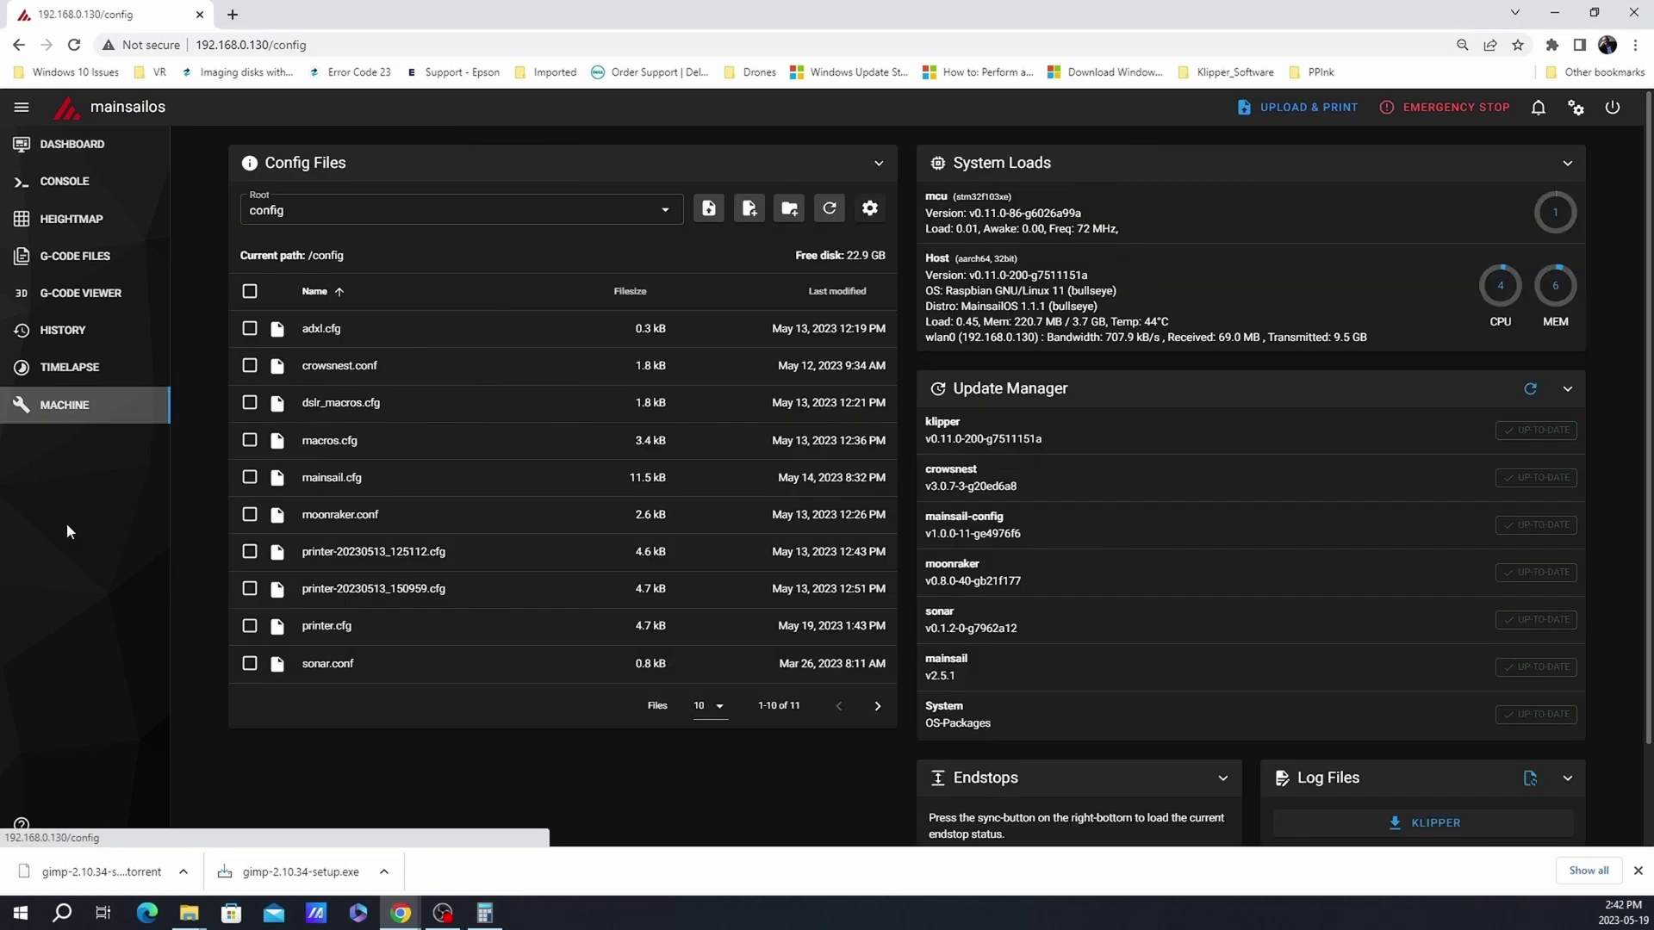
pyautogui.click(327, 626)
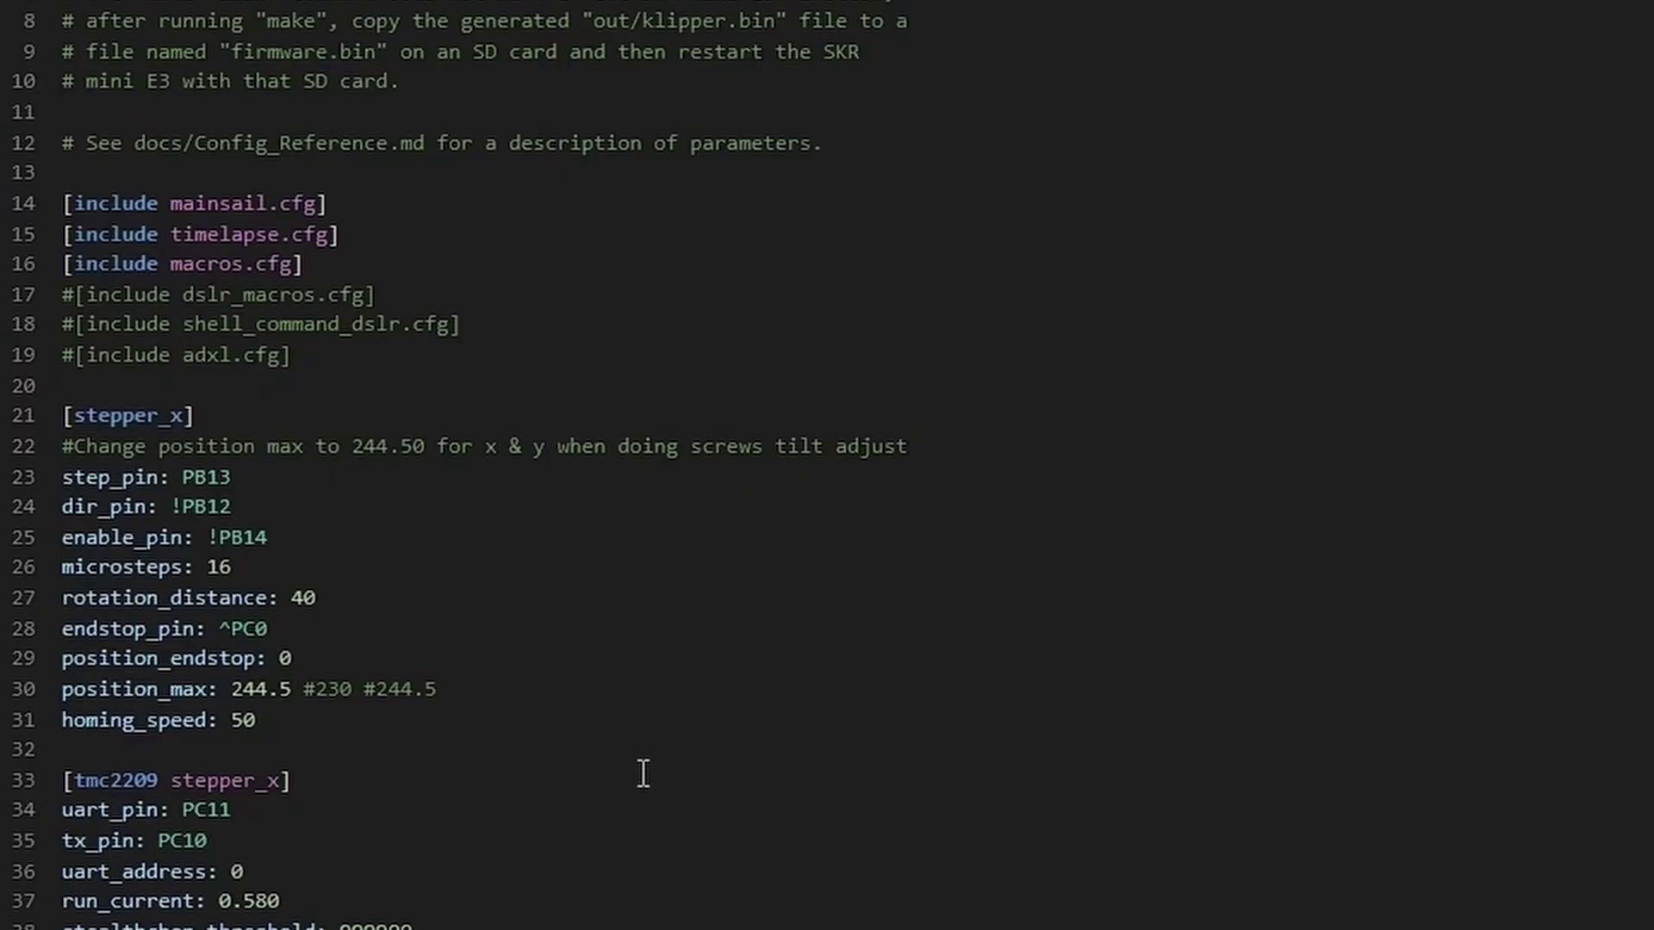
pyautogui.scroll(-15, 617, 690)
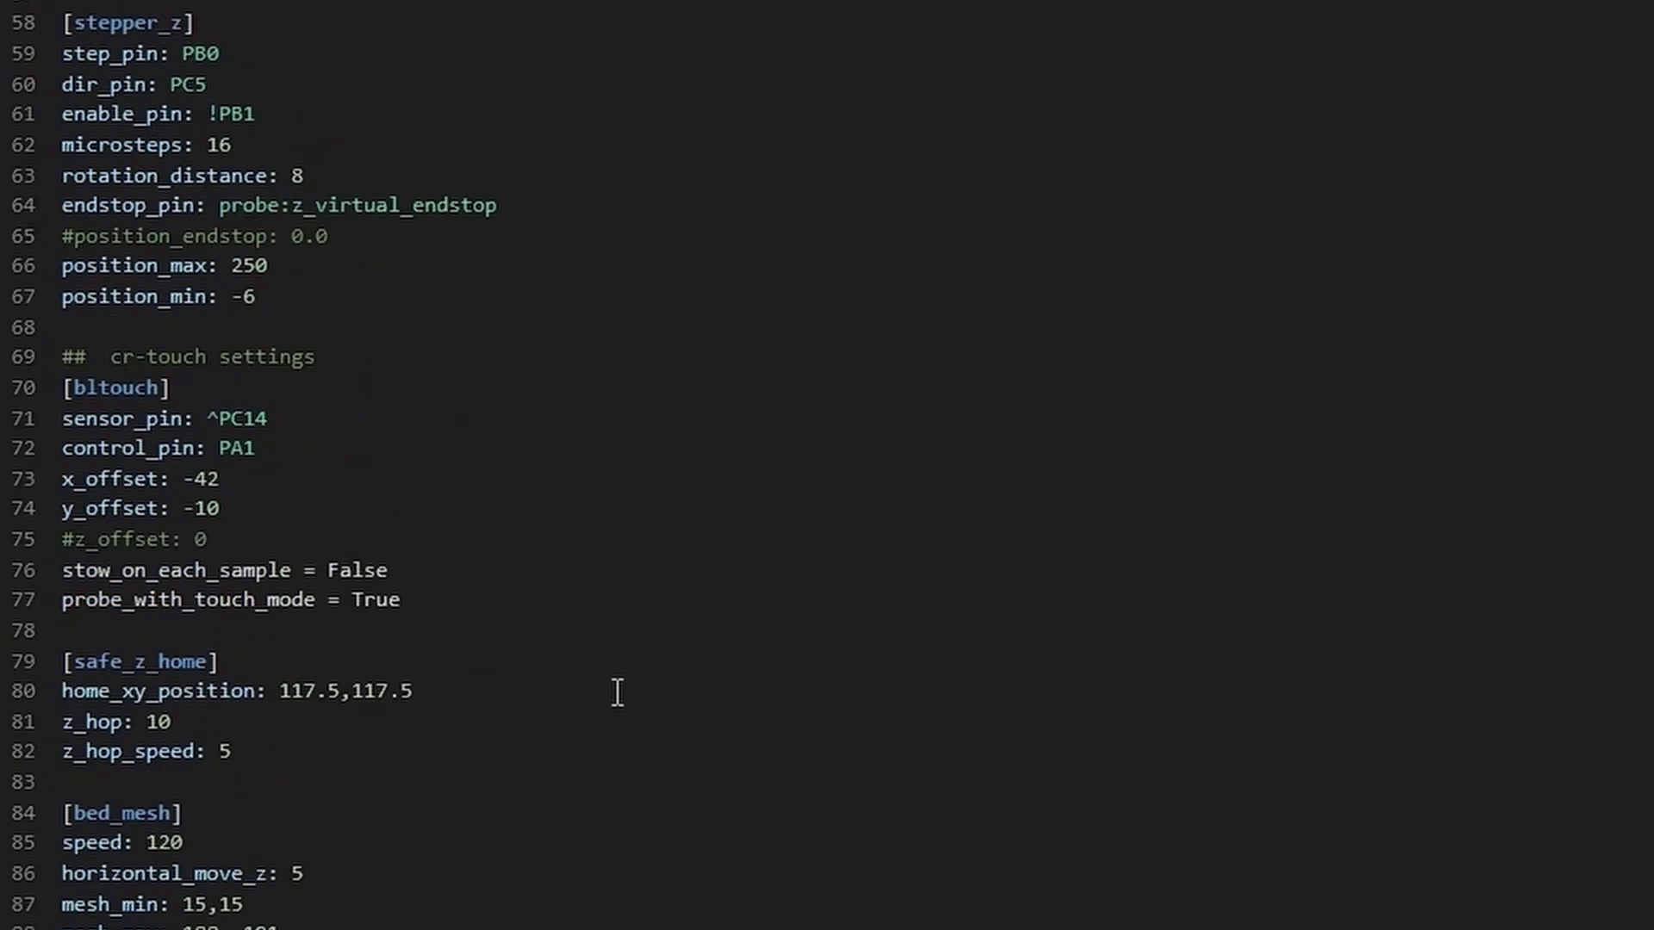
pyautogui.scroll(-5, 617, 694)
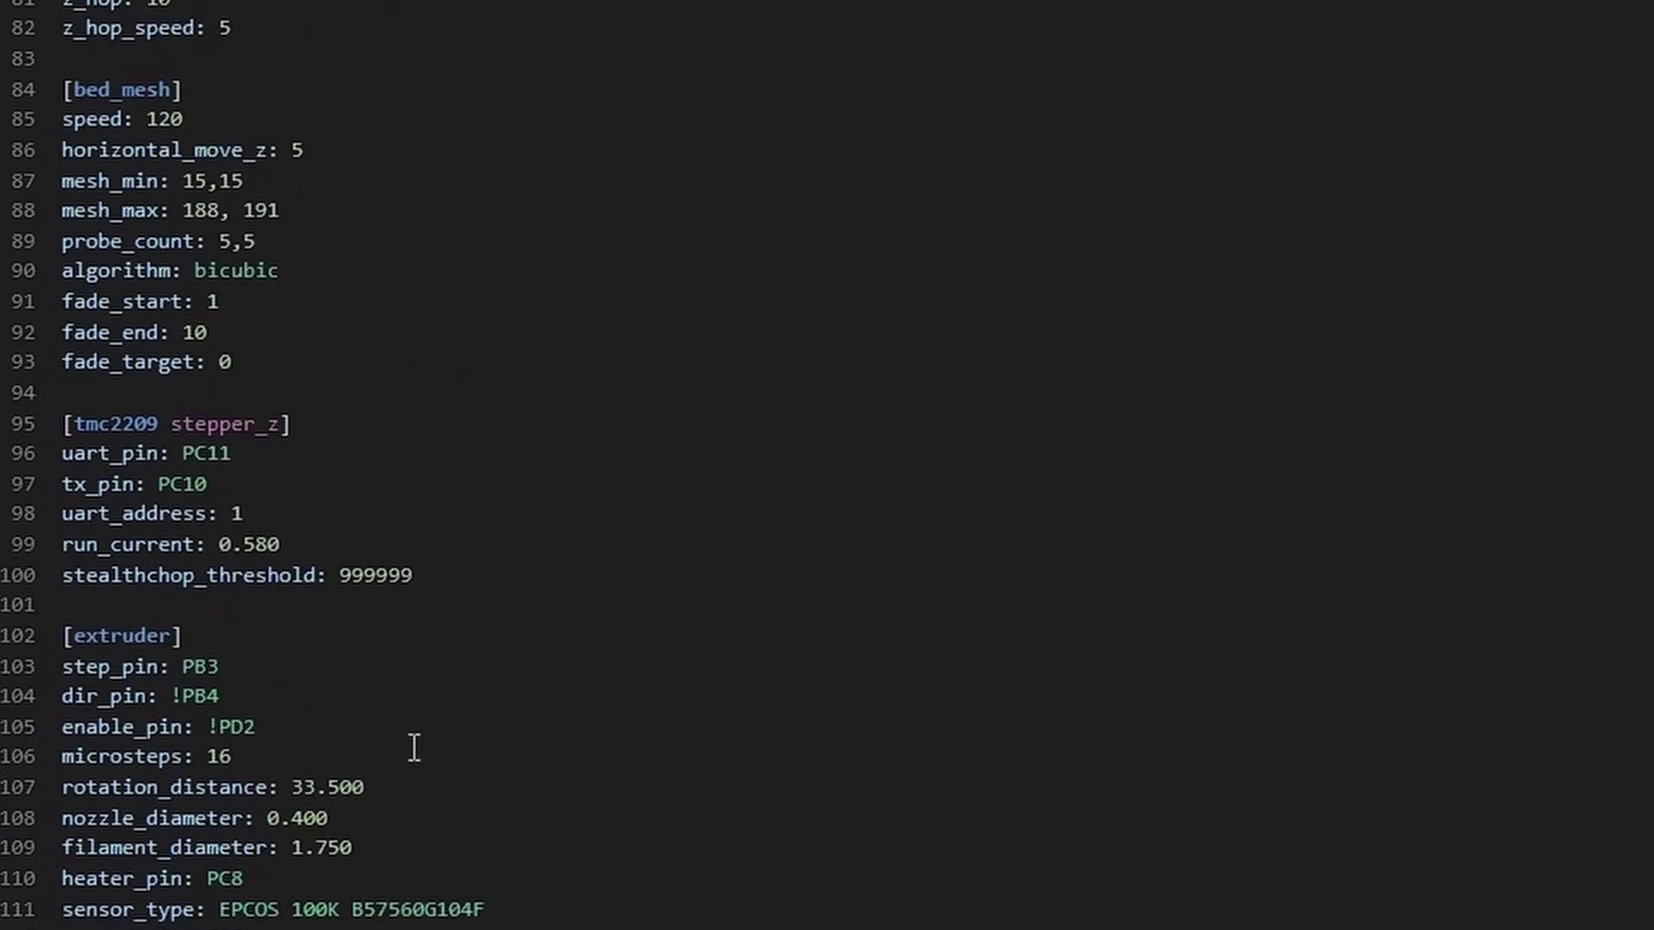
pyautogui.click(379, 786)
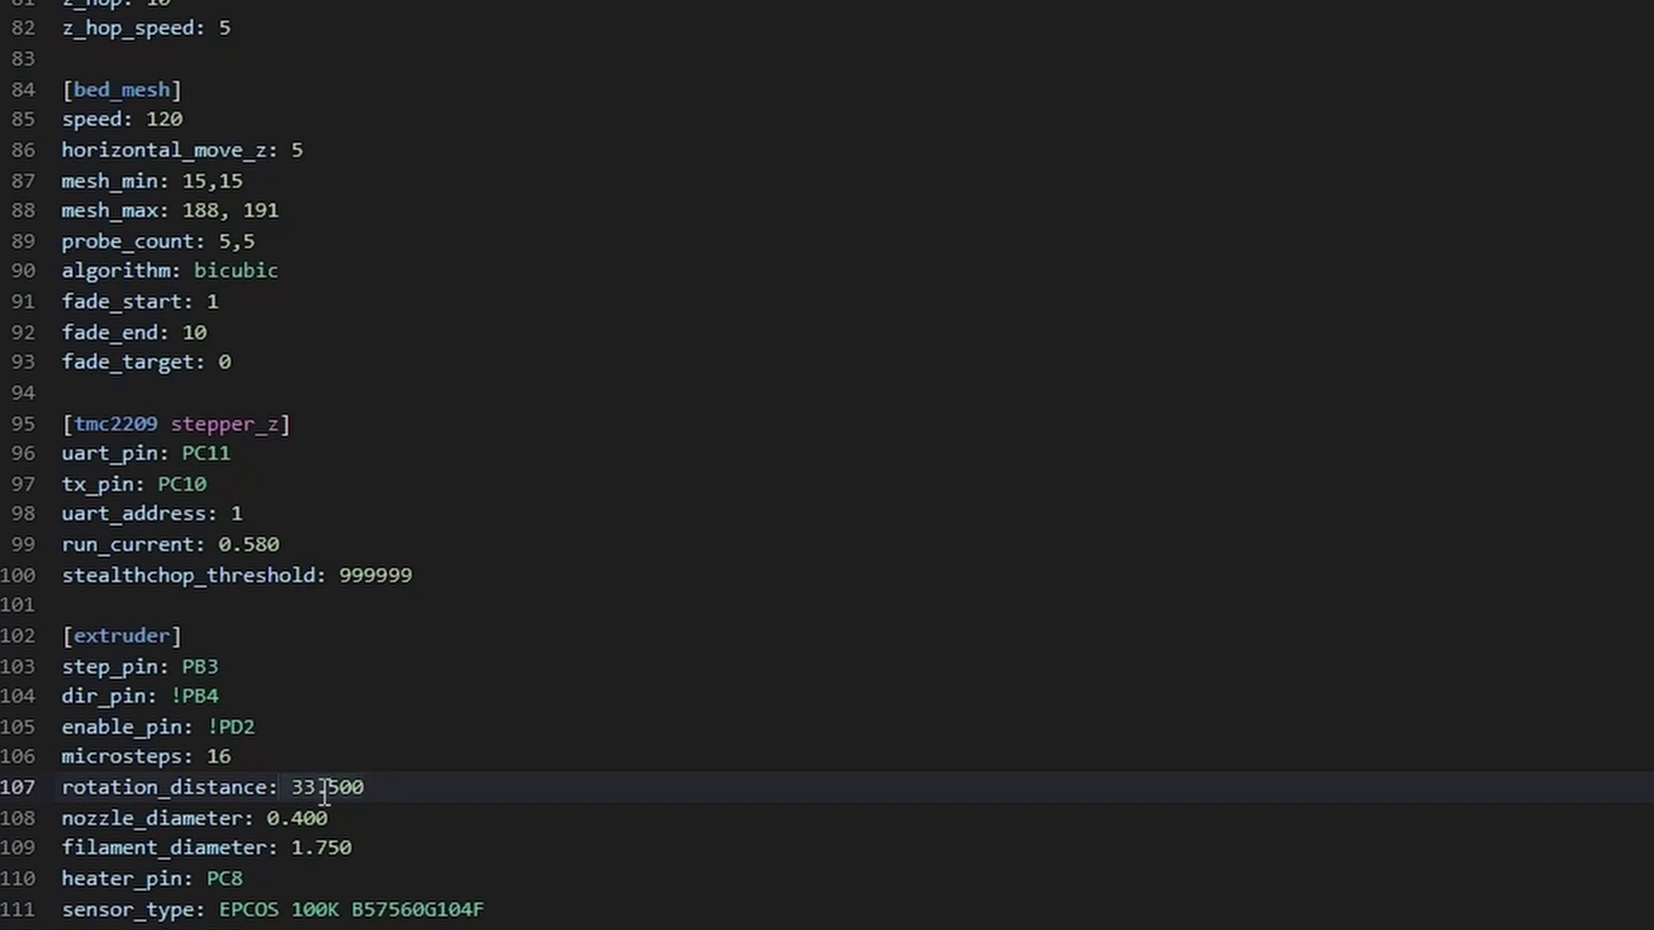
pyautogui.click(301, 787)
pyautogui.write('31.49')
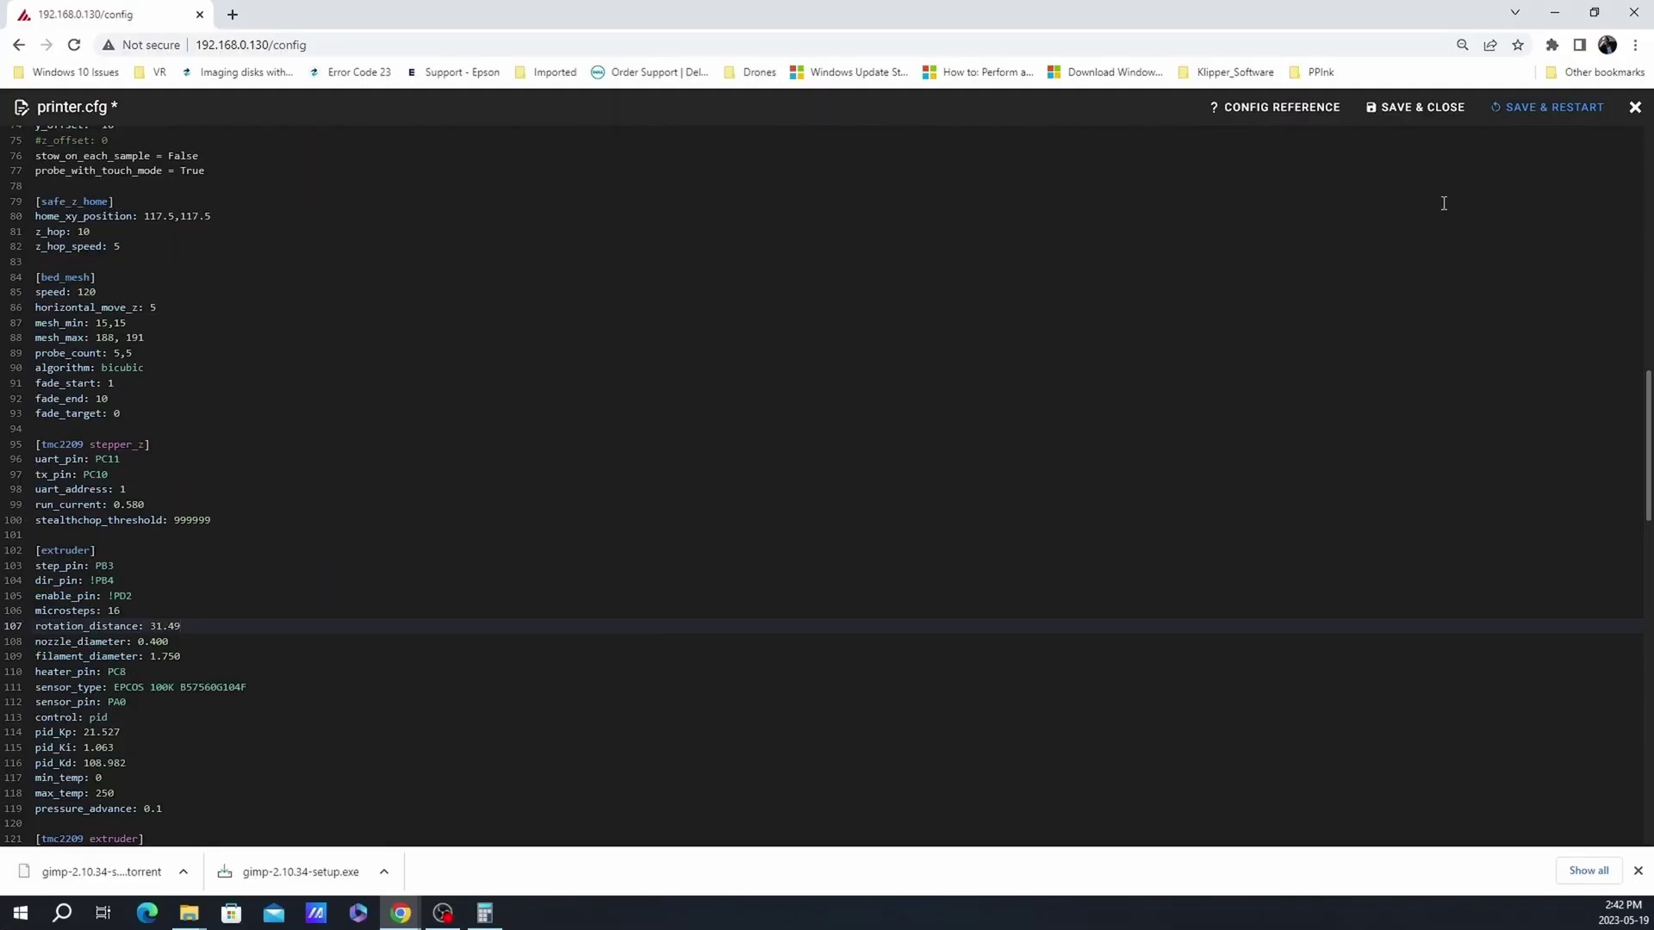
pyautogui.click(1535, 109)
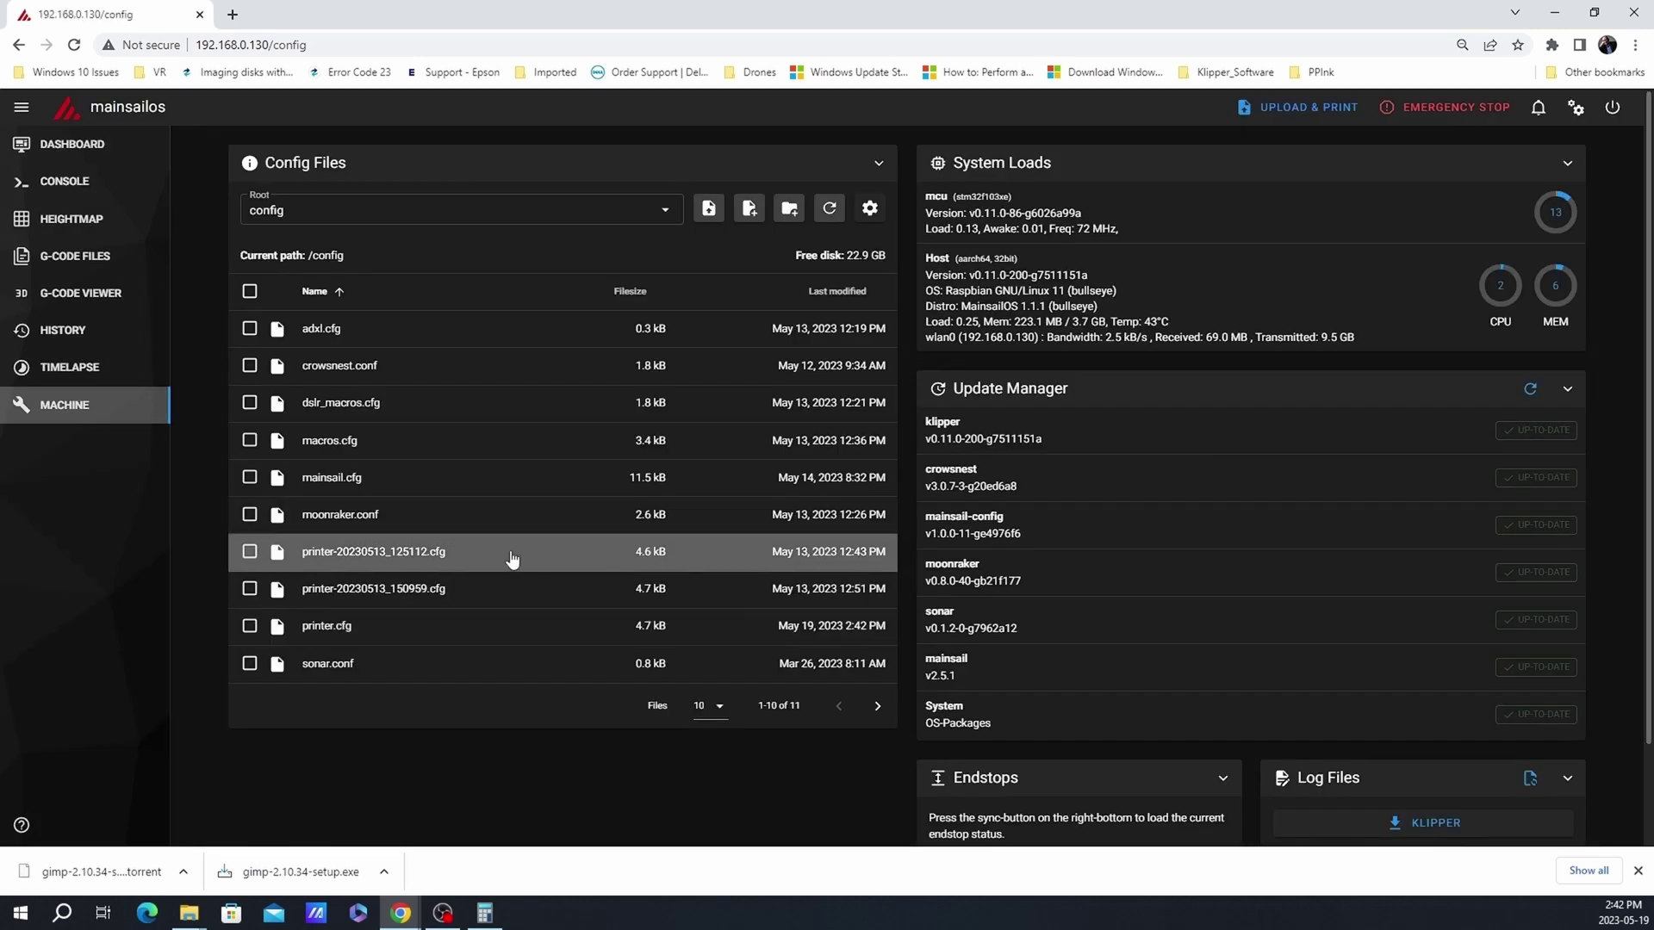
# Go back to the Mainsail dashboard from the config files page.
pyautogui.click(72, 150)
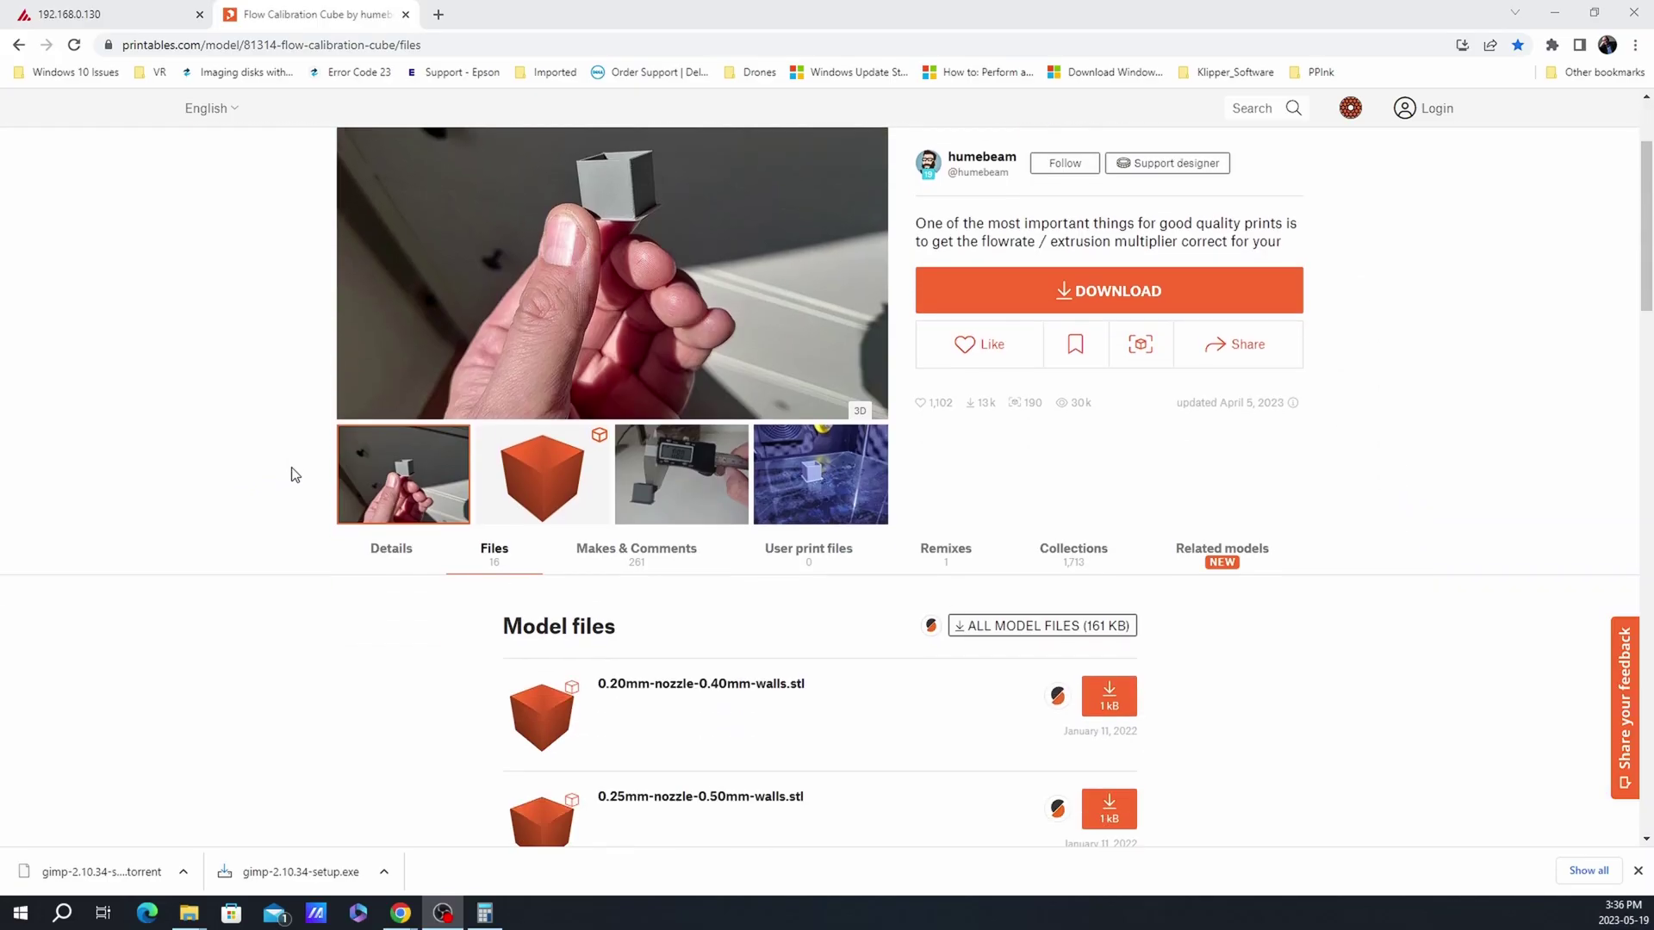
# Download 0.40mm-nozzle-0.80mm-walls.stl from the Flow Calibration Cube files list.
pyautogui.scroll(-7, 295, 475)
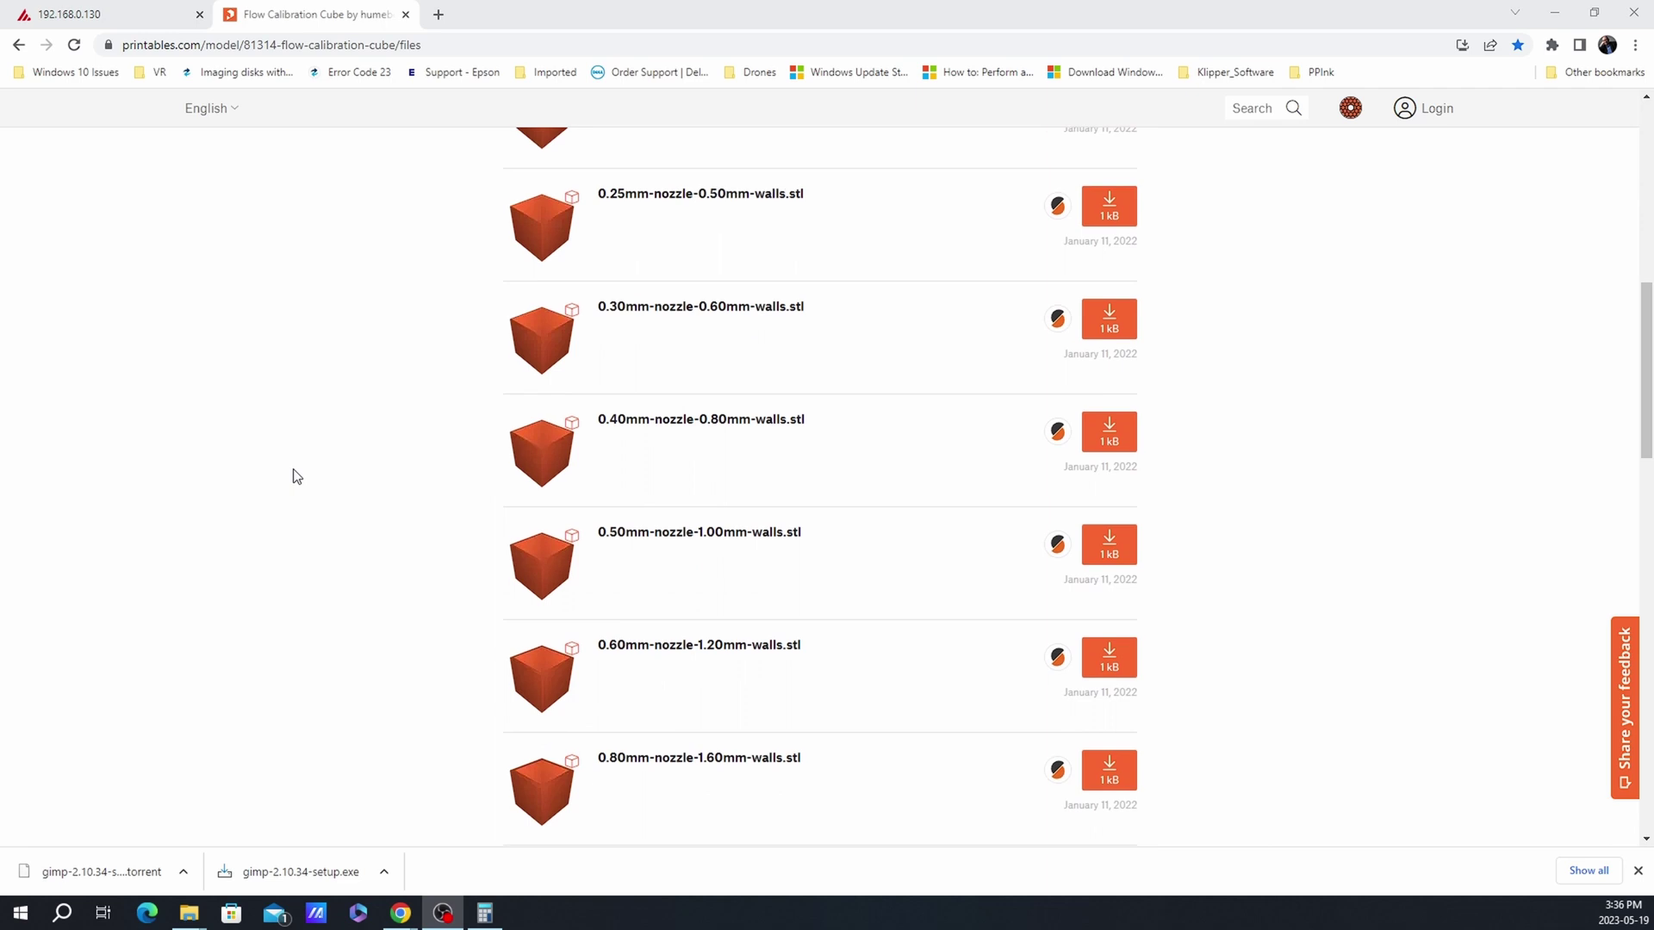
pyautogui.scroll(-3, 296, 477)
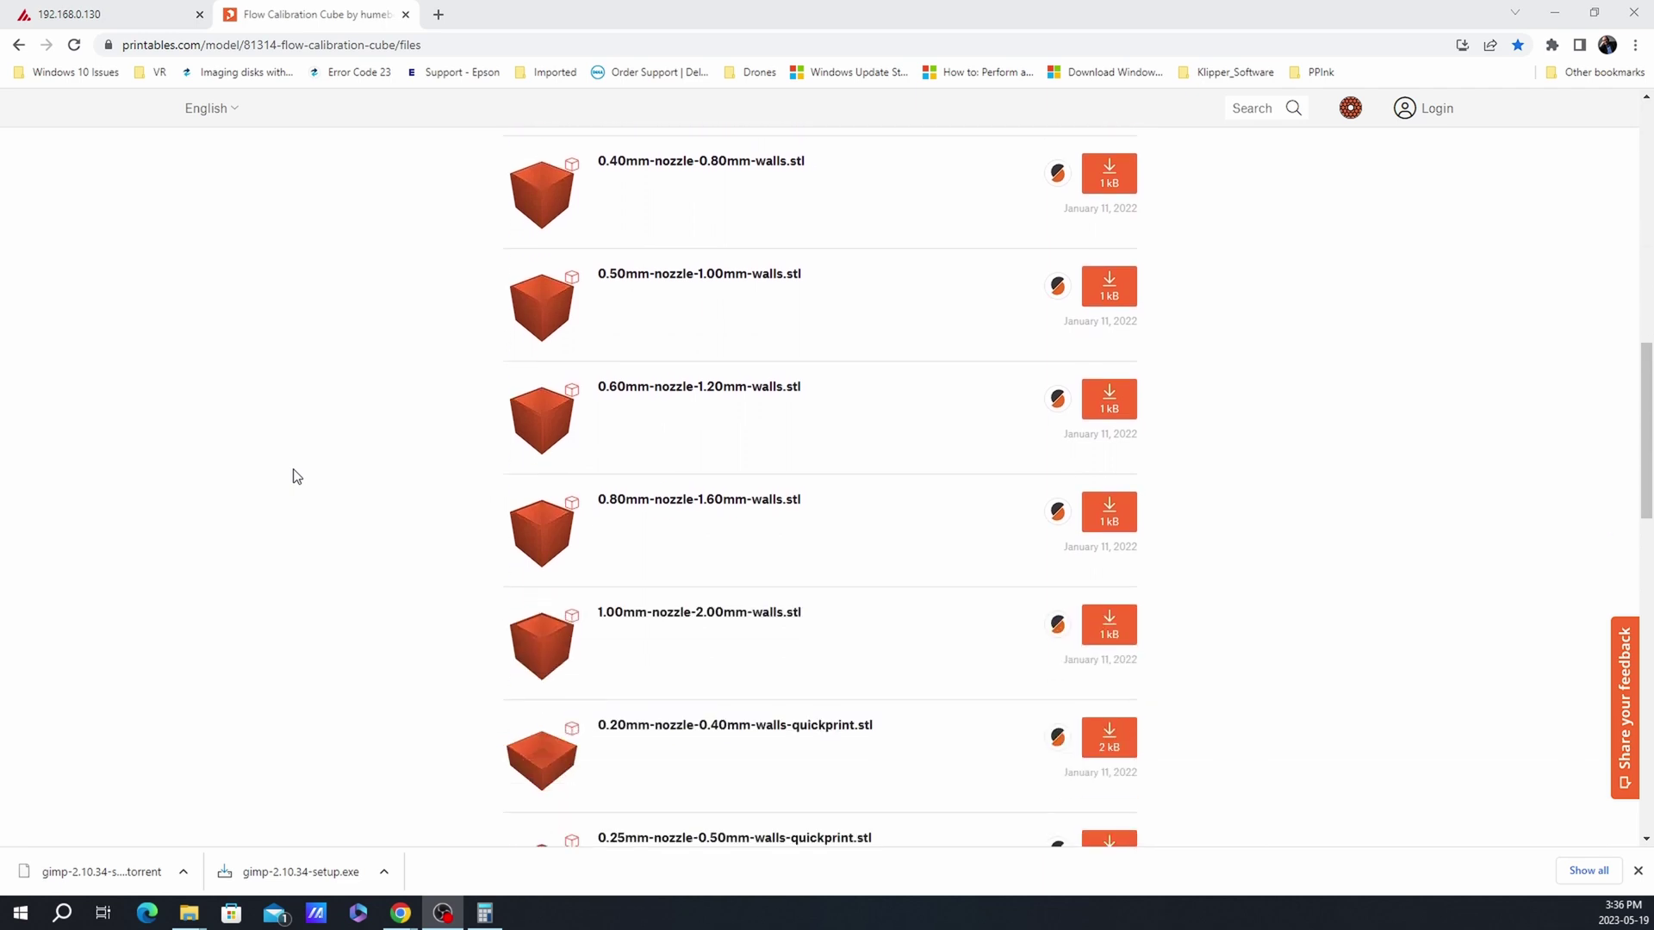
pyautogui.scroll(-1, 296, 476)
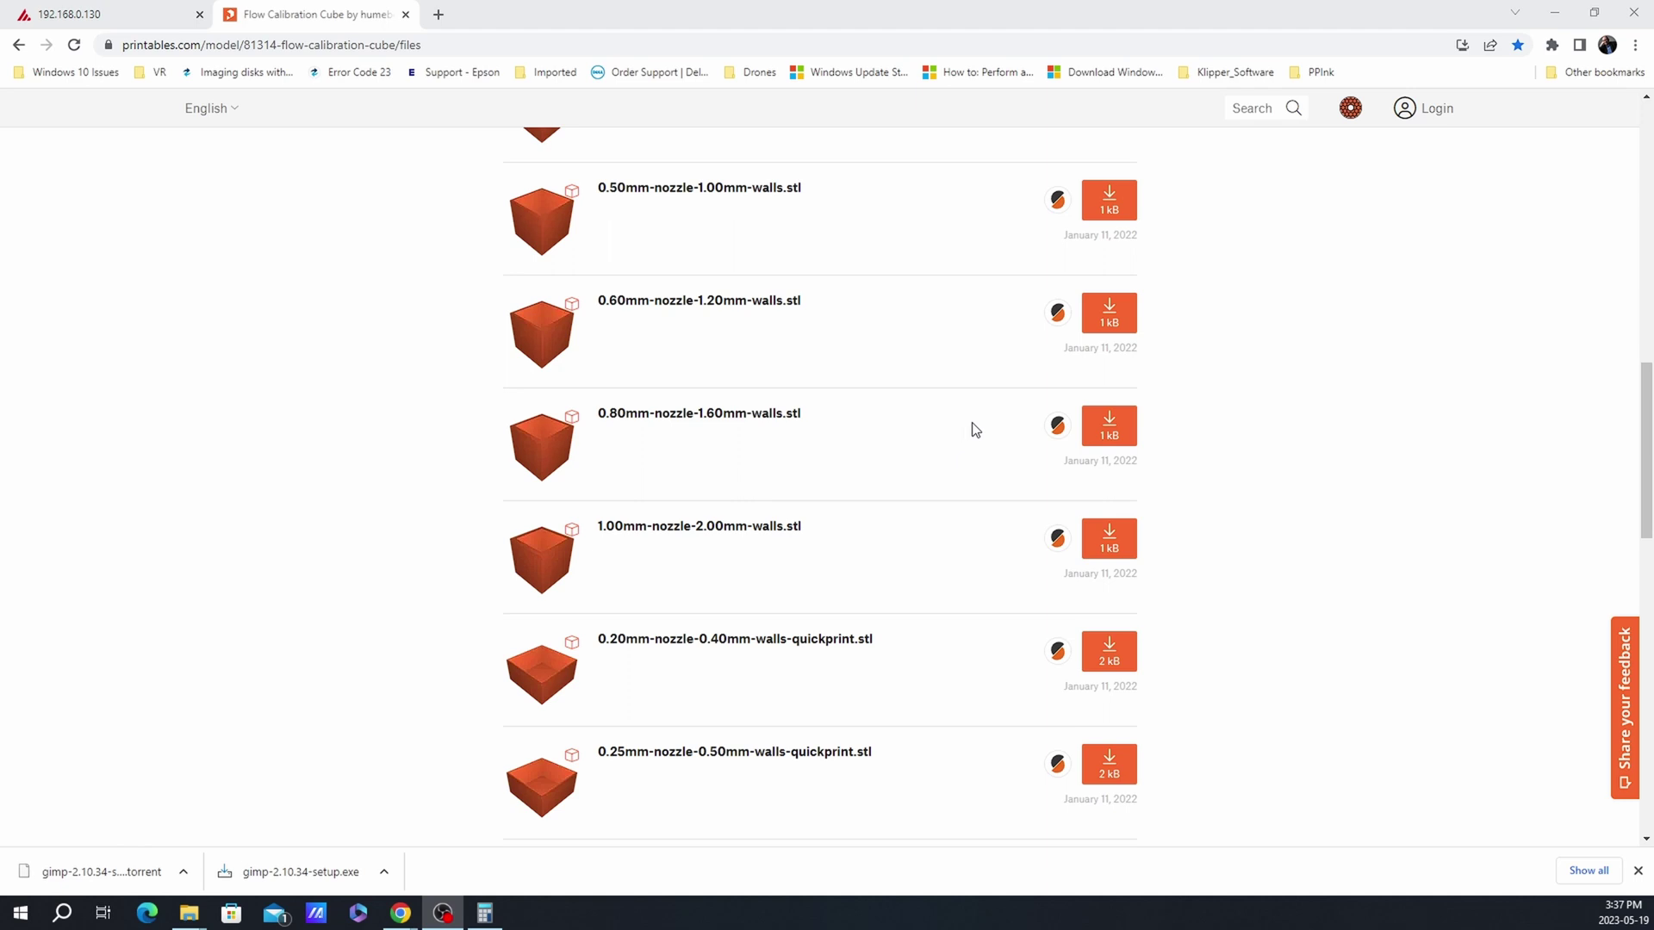
pyautogui.scroll(1, 988, 412)
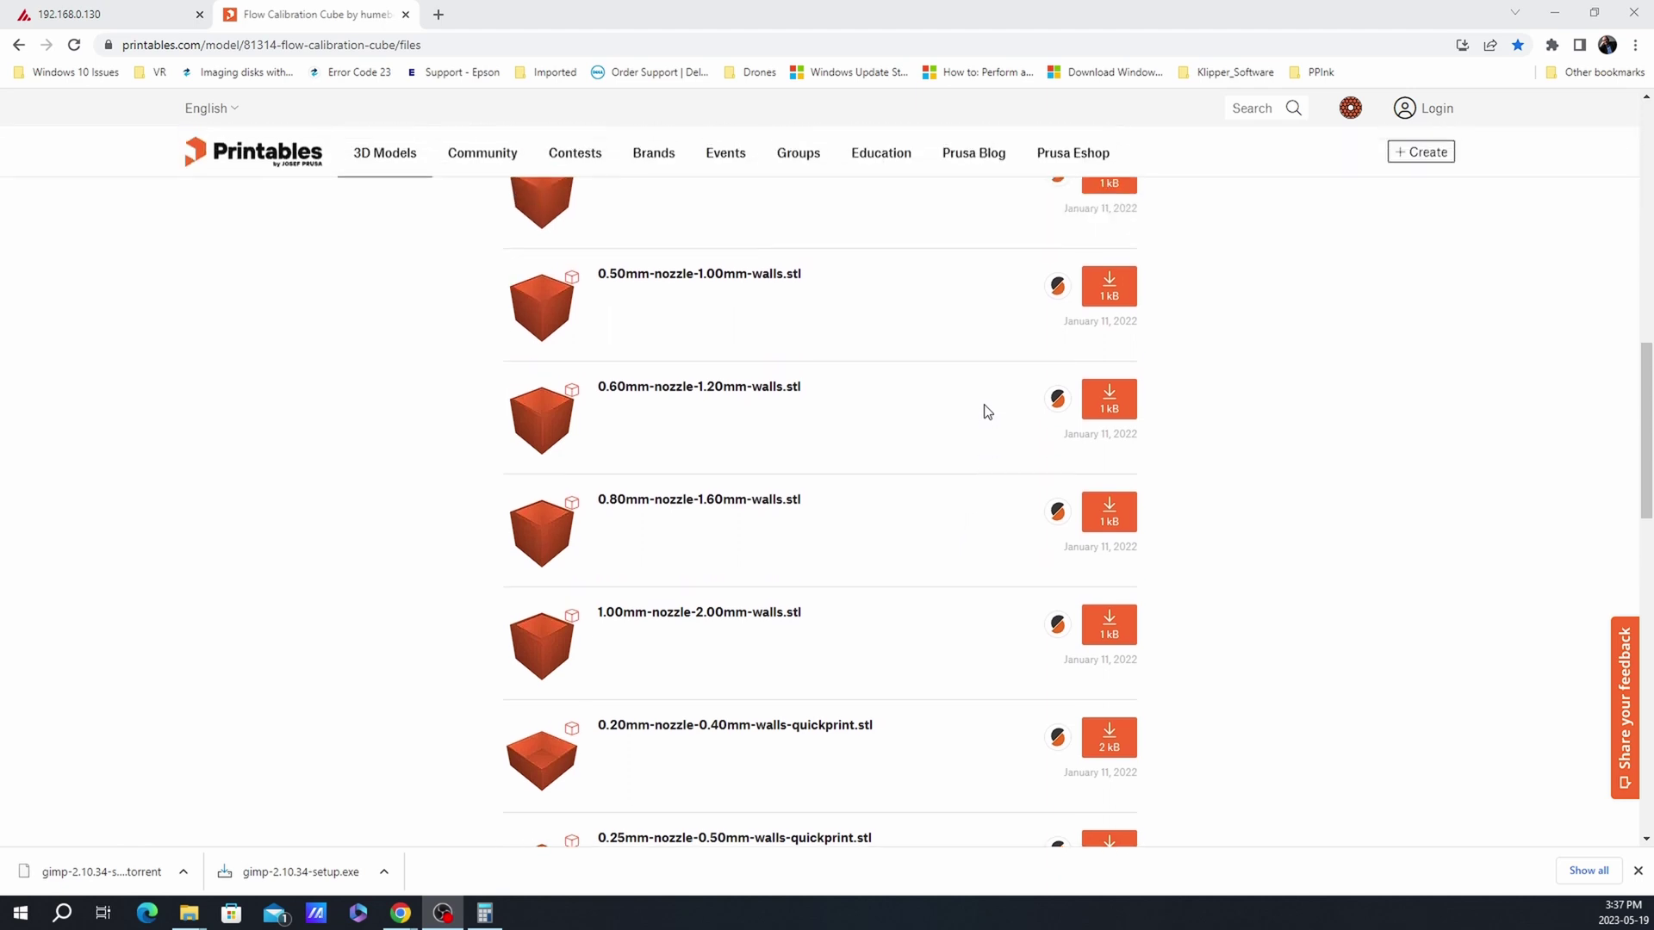
pyautogui.scroll(4, 987, 412)
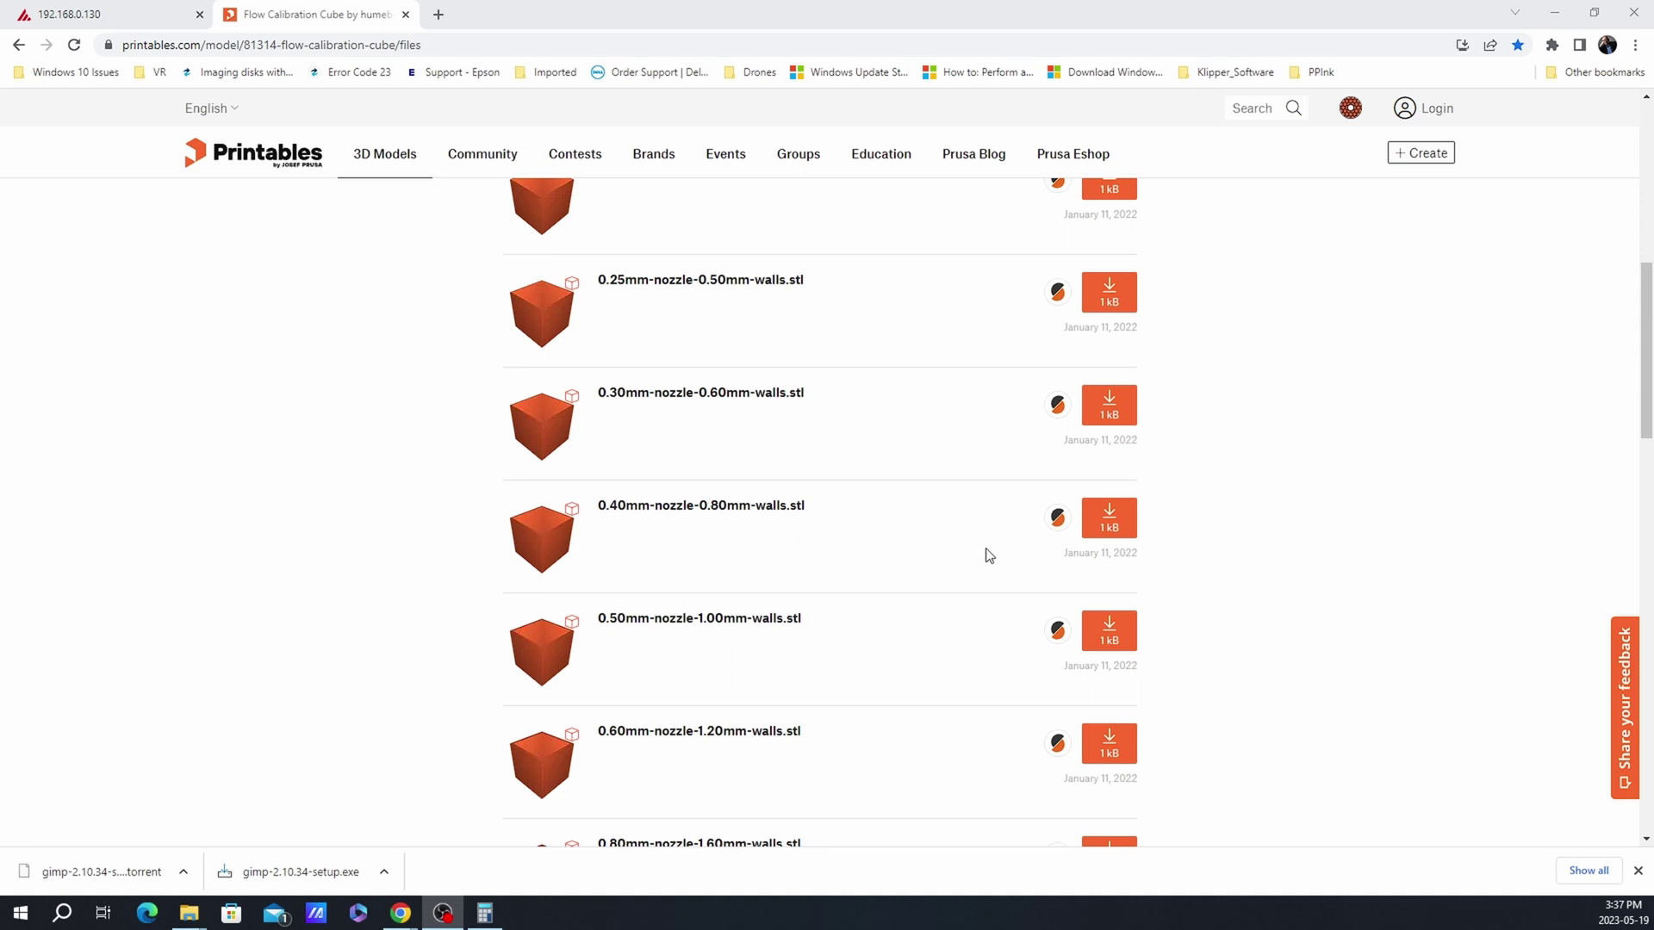
pyautogui.click(1099, 518)
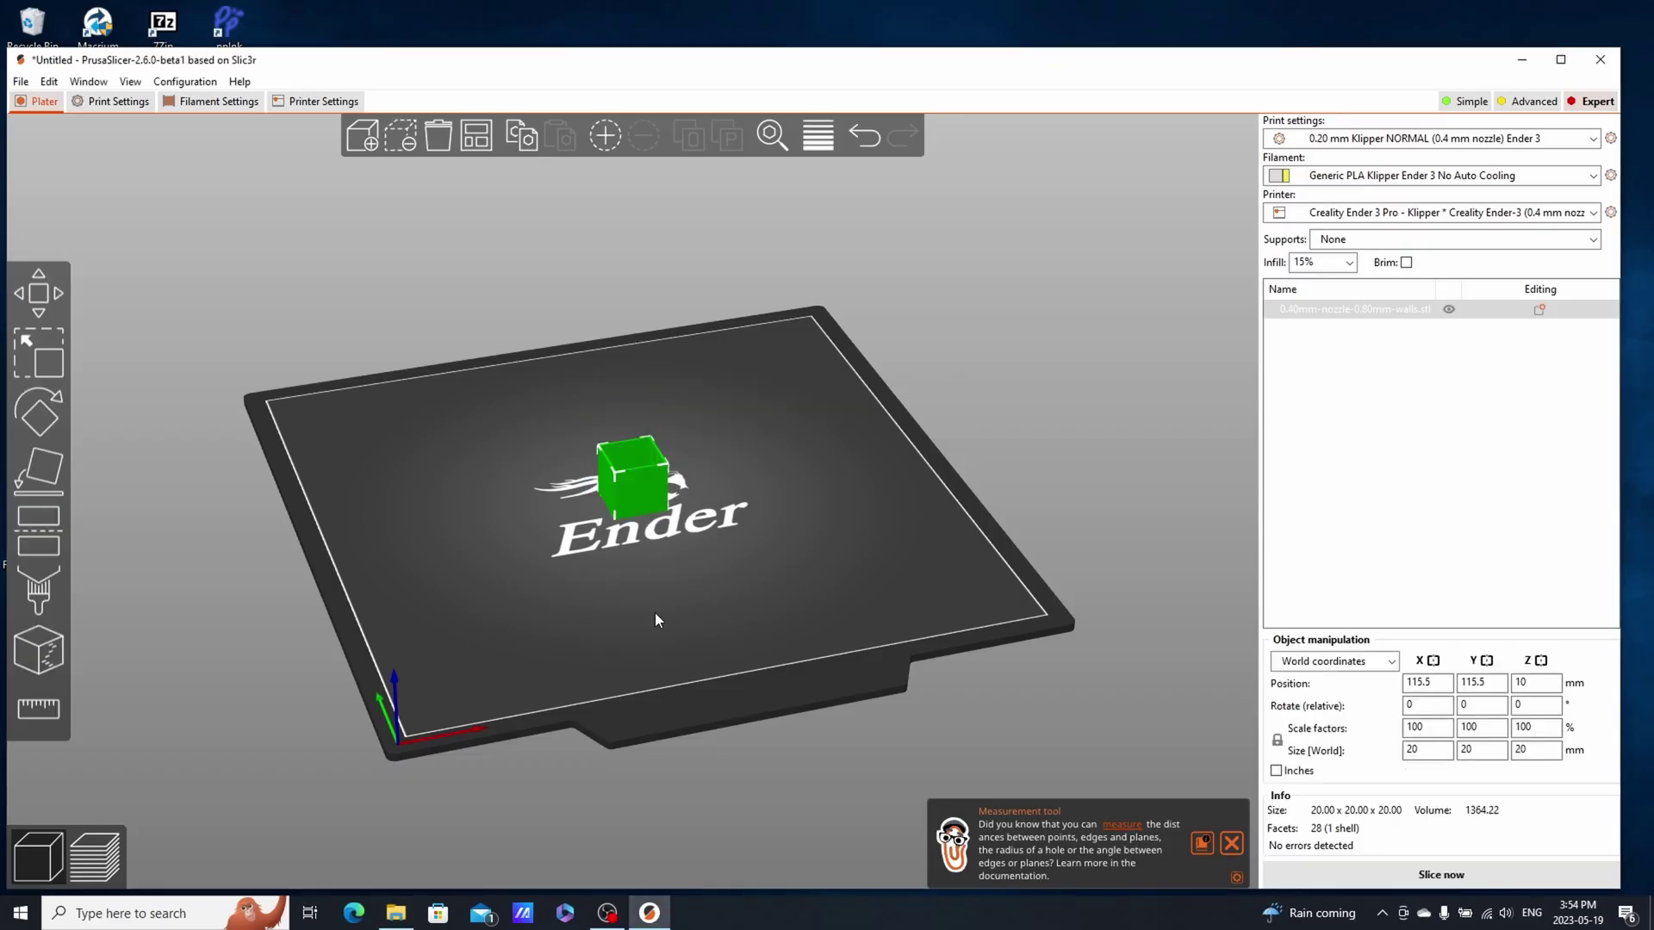
# Set first-layer, perimeter and external perimeter extrusion widths to 0.40 in Print Settings.
pyautogui.moveTo(655, 620); pyautogui.dragTo(806, 555)
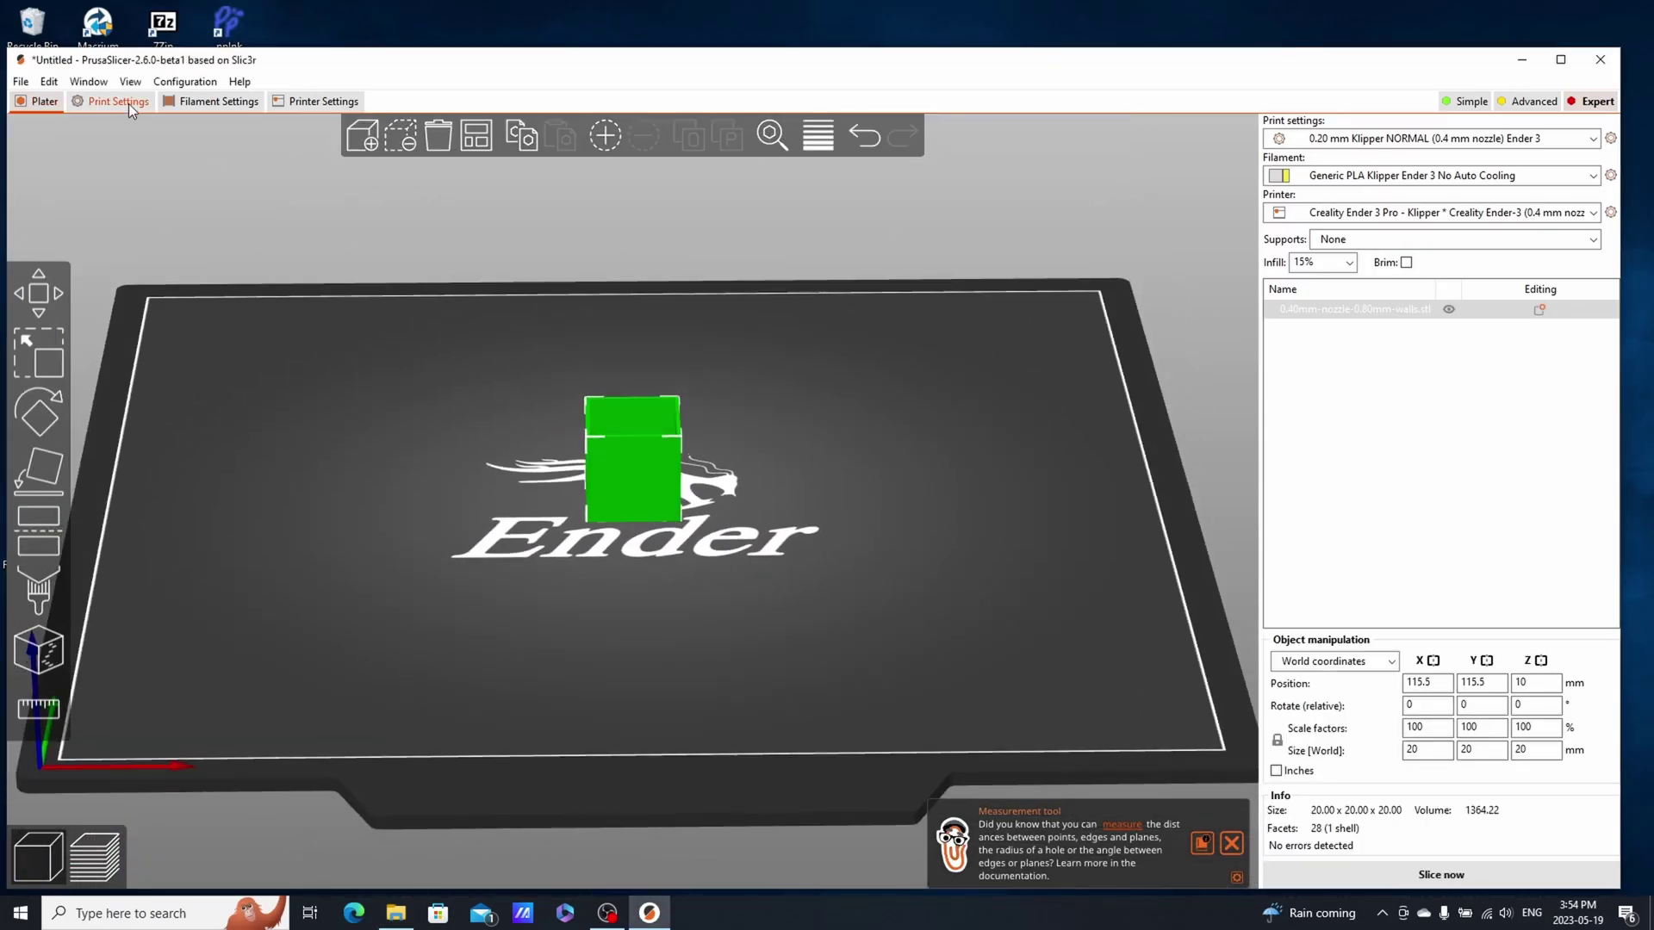
pyautogui.click(128, 104)
pyautogui.click(472, 176)
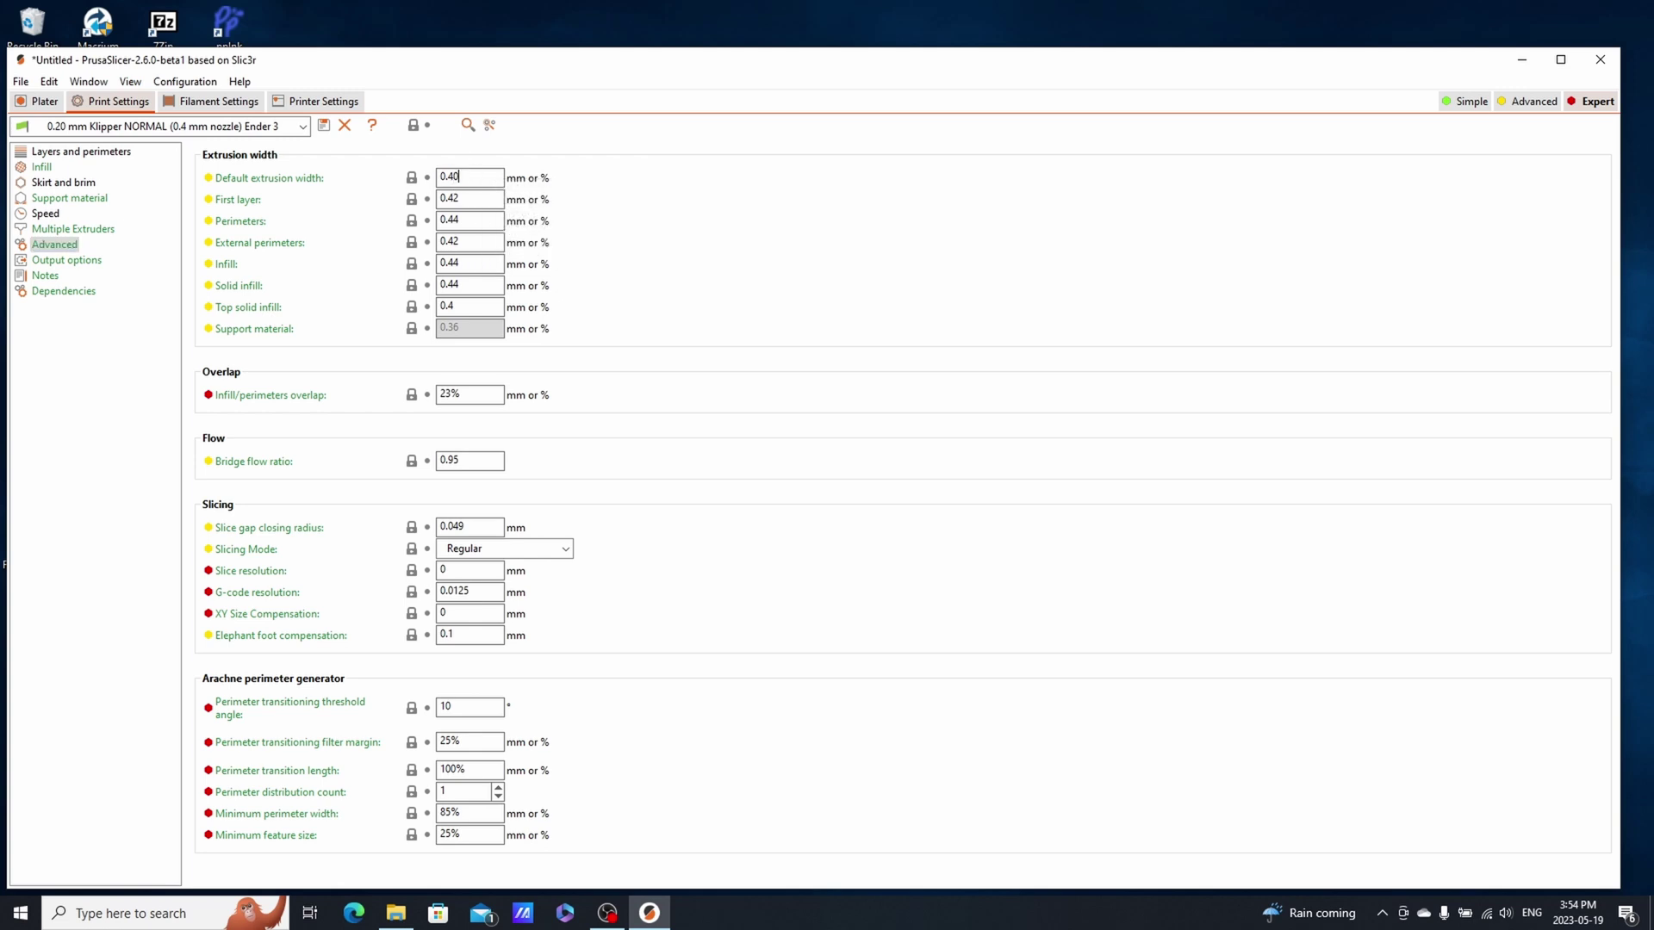
pyautogui.press('Tab')
pyautogui.write('0.40')
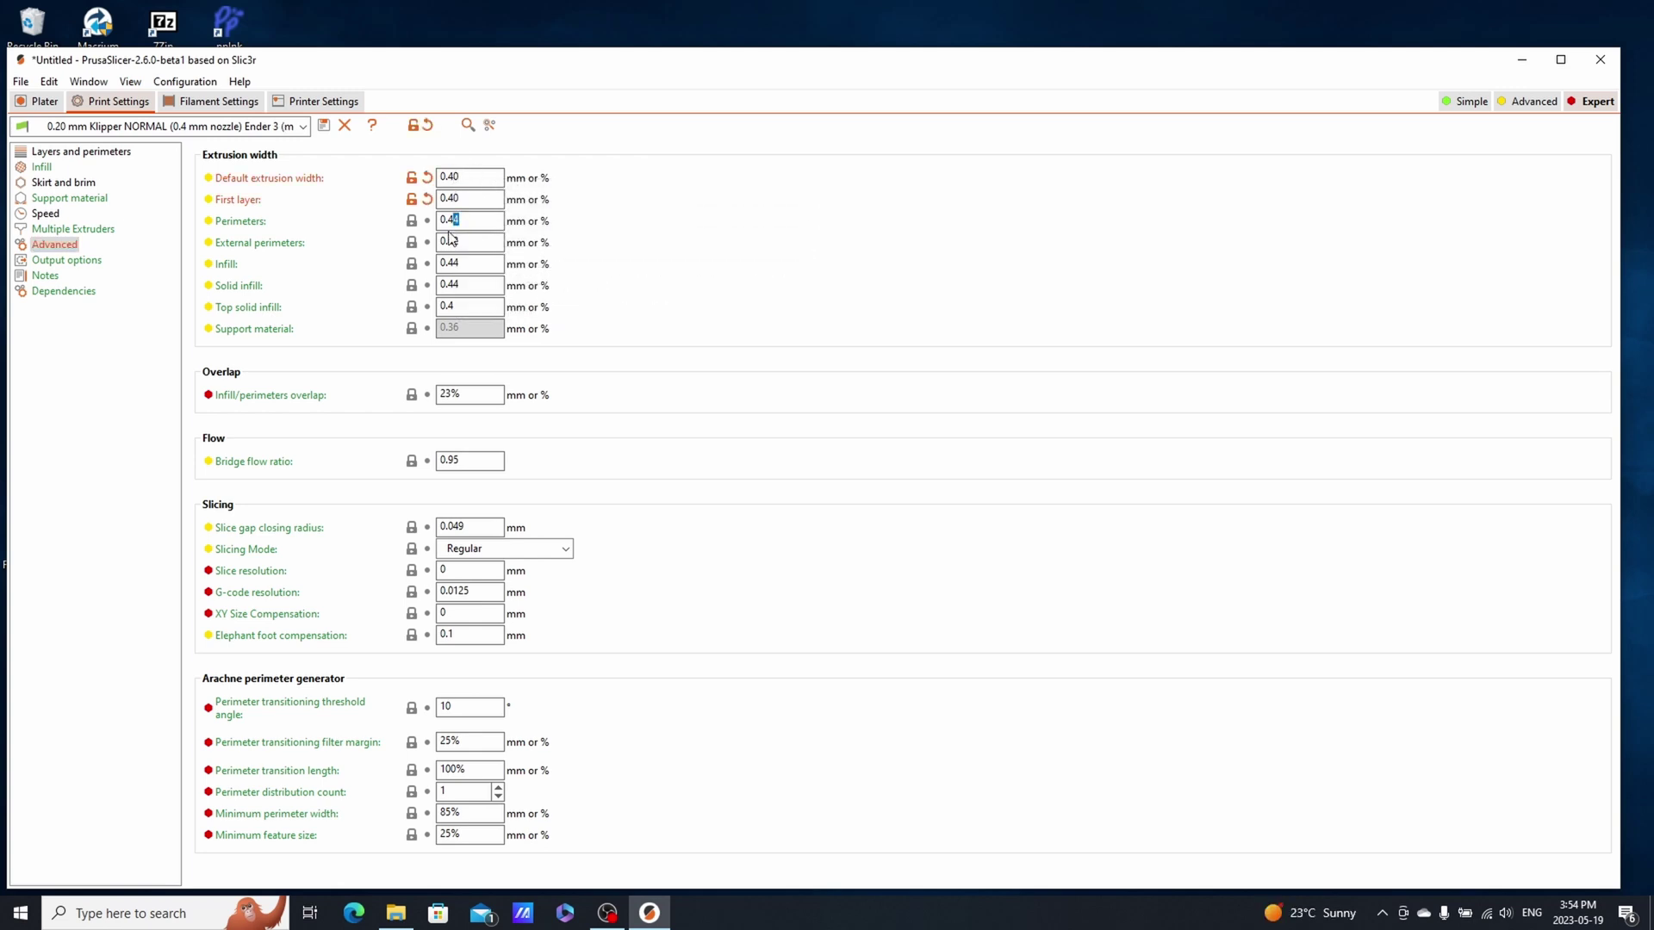
pyautogui.press('Tab')
pyautogui.write('0.40')
pyautogui.press('Tab')
pyautogui.write('0.40')
pyautogui.press('Tab')
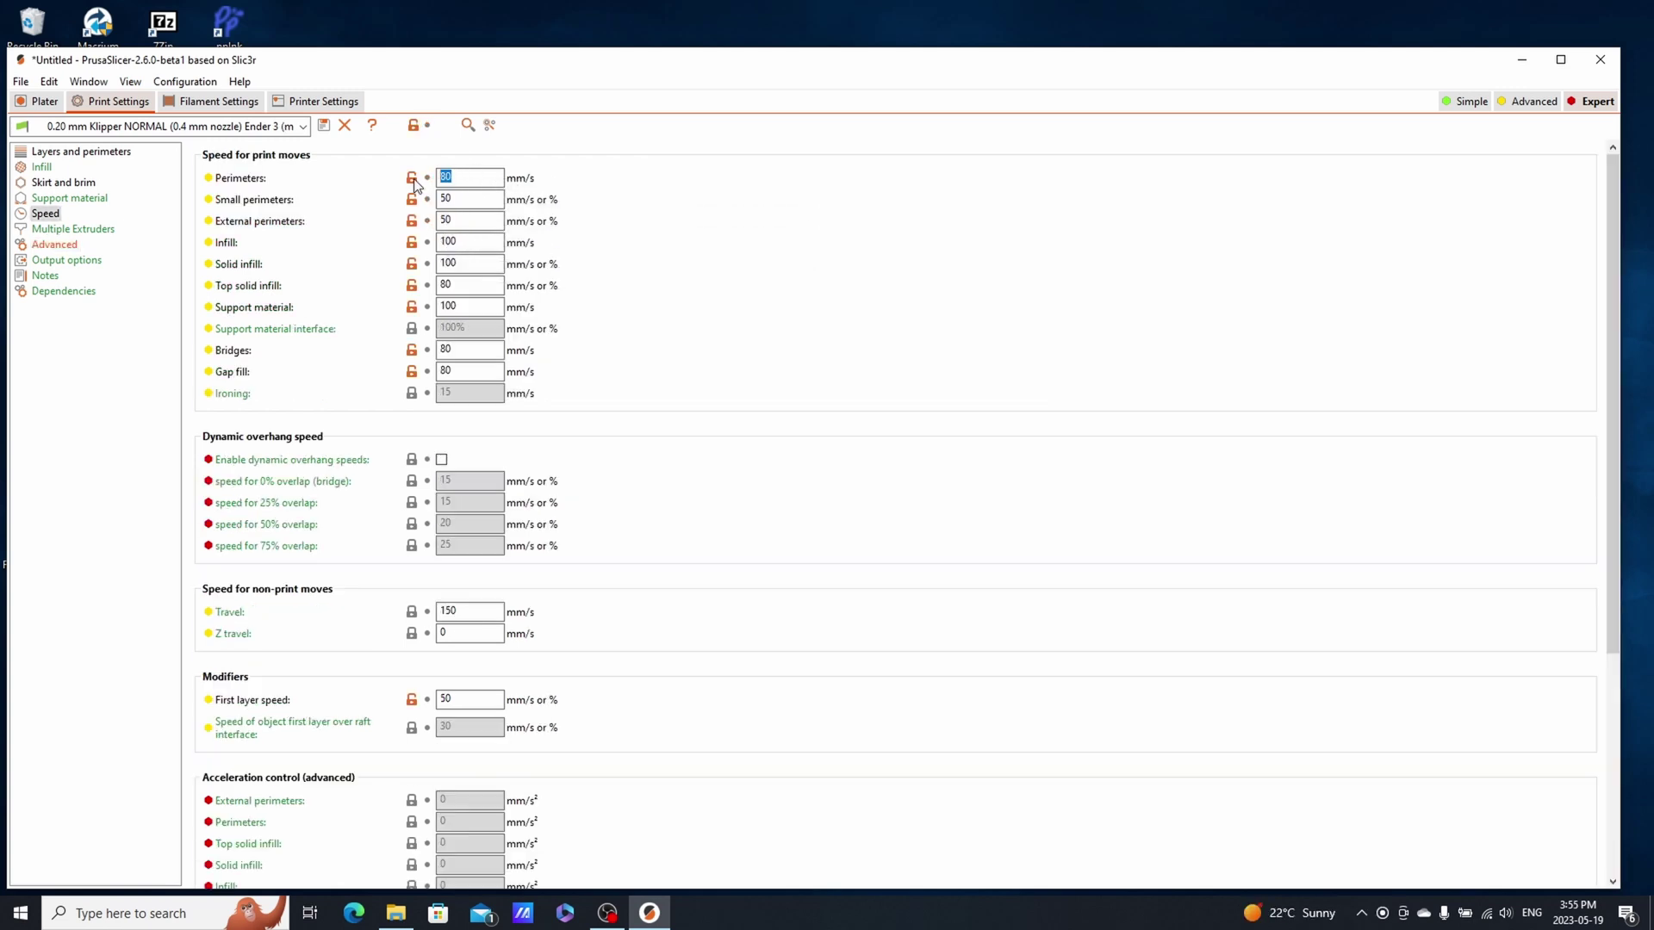
# Set infill, solid infill, top solid infill, support, bridge and gap fill speeds to 50 mm/s.
pyautogui.doubleClick(465, 242)
pyautogui.write('50')
pyautogui.doubleClick(482, 265)
pyautogui.write('50')
pyautogui.press('Tab')
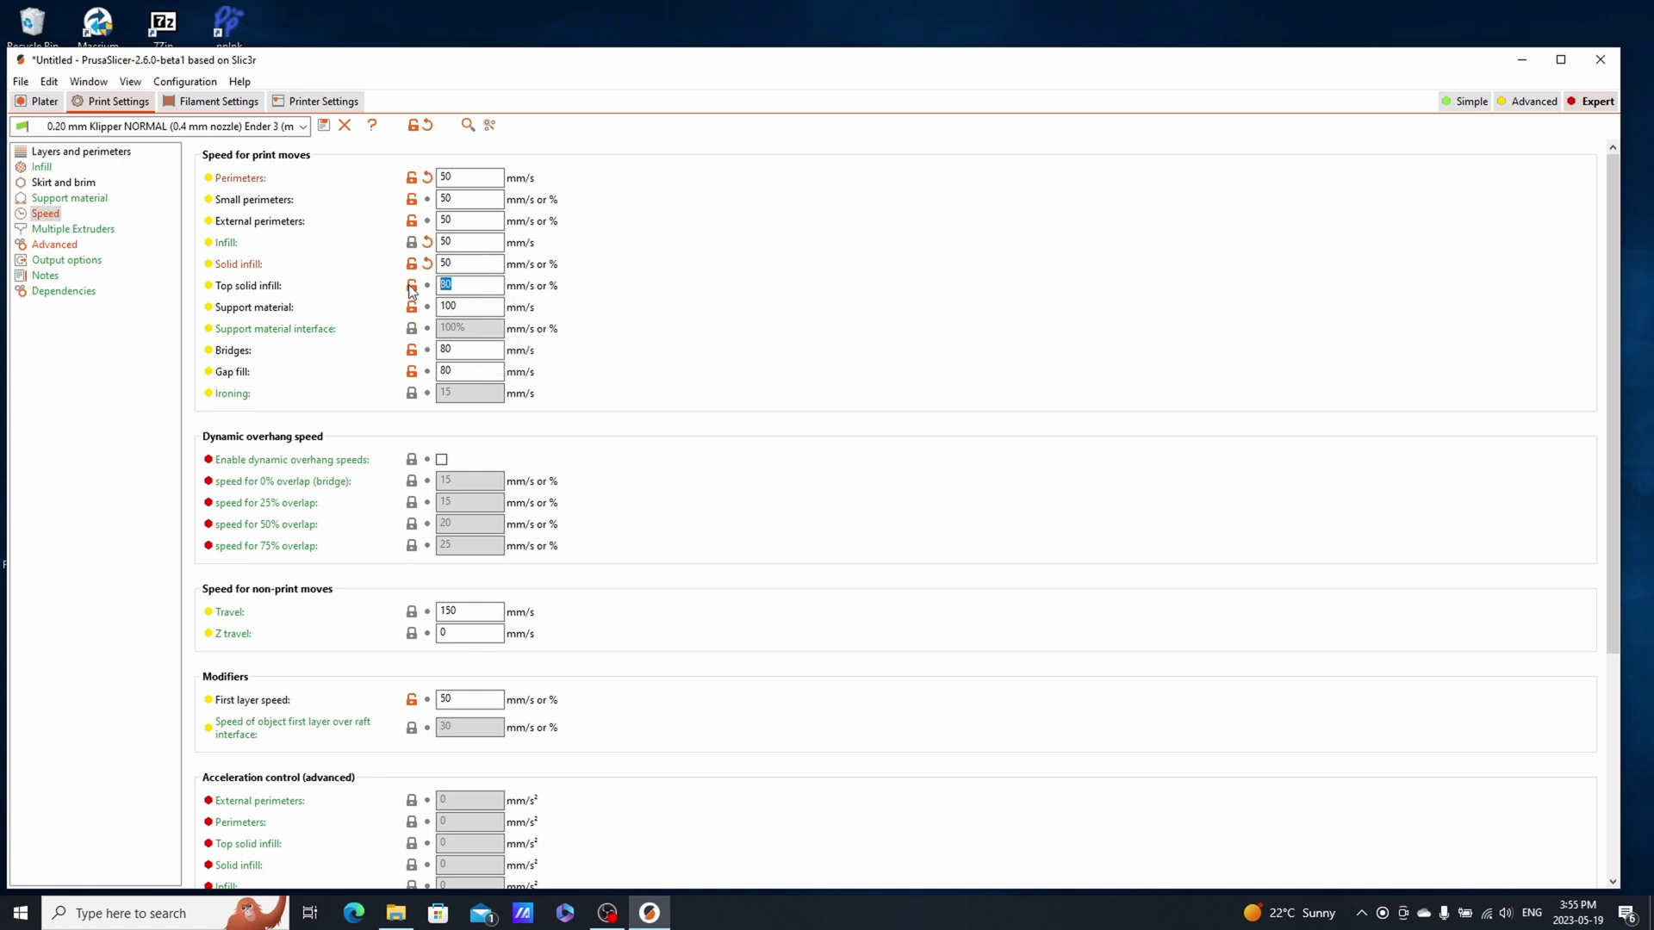
pyautogui.write('50')
pyautogui.press('Tab')
pyautogui.write('50')
pyautogui.press('Tab')
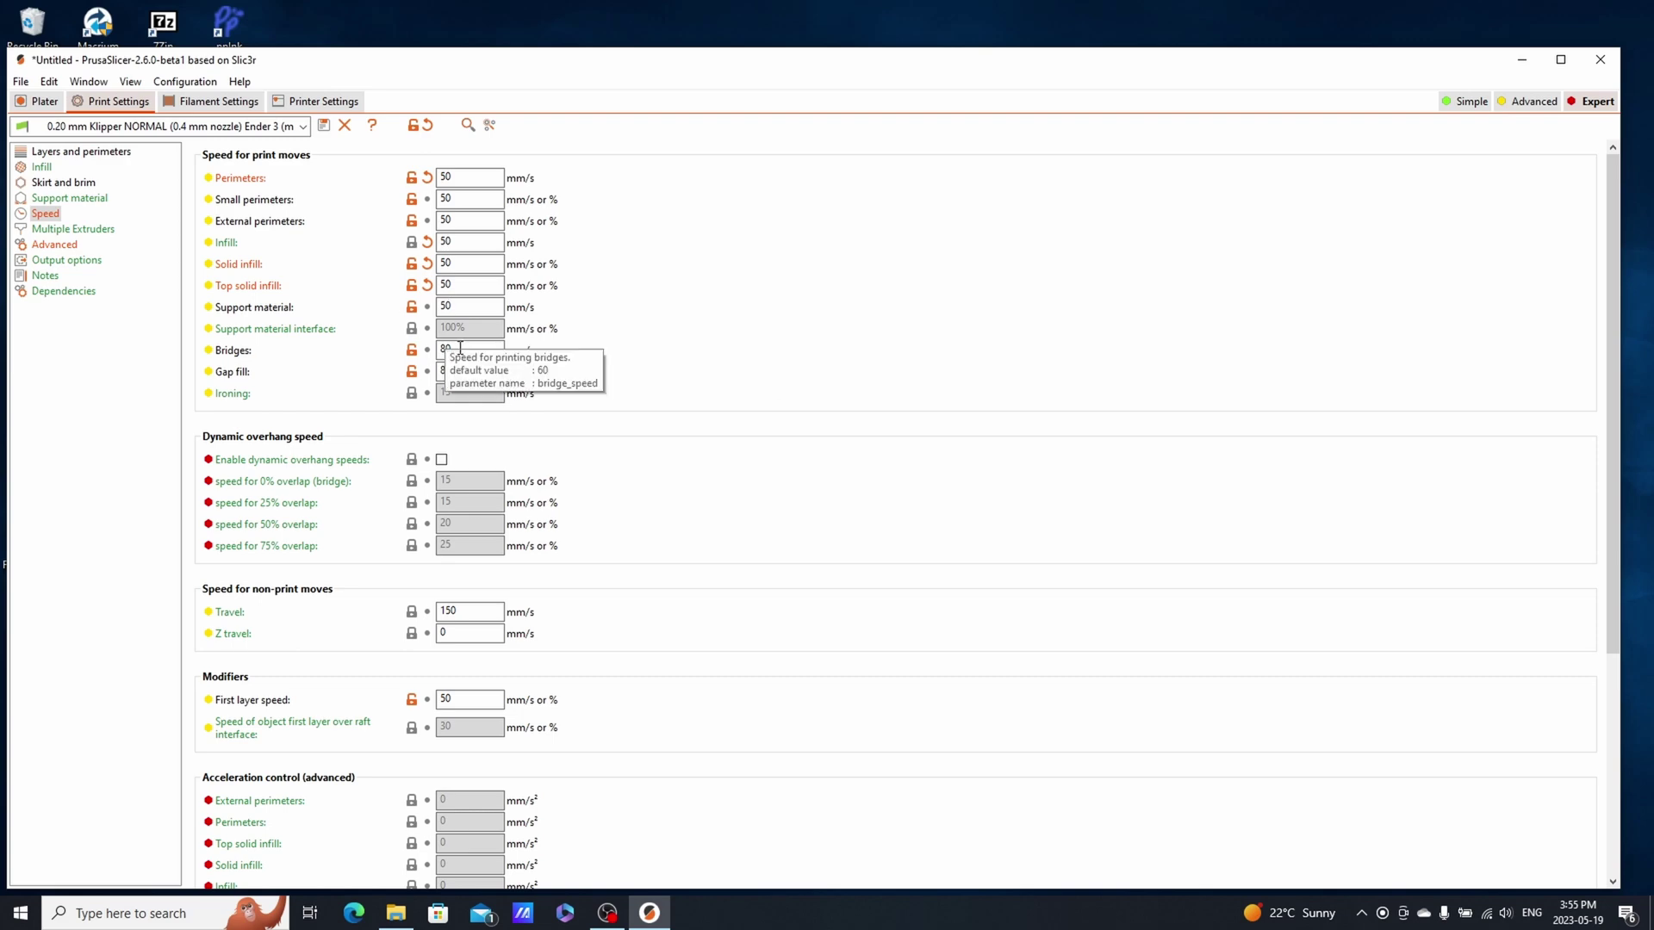
pyautogui.write('50')
pyautogui.press('Tab')
pyautogui.write('50')
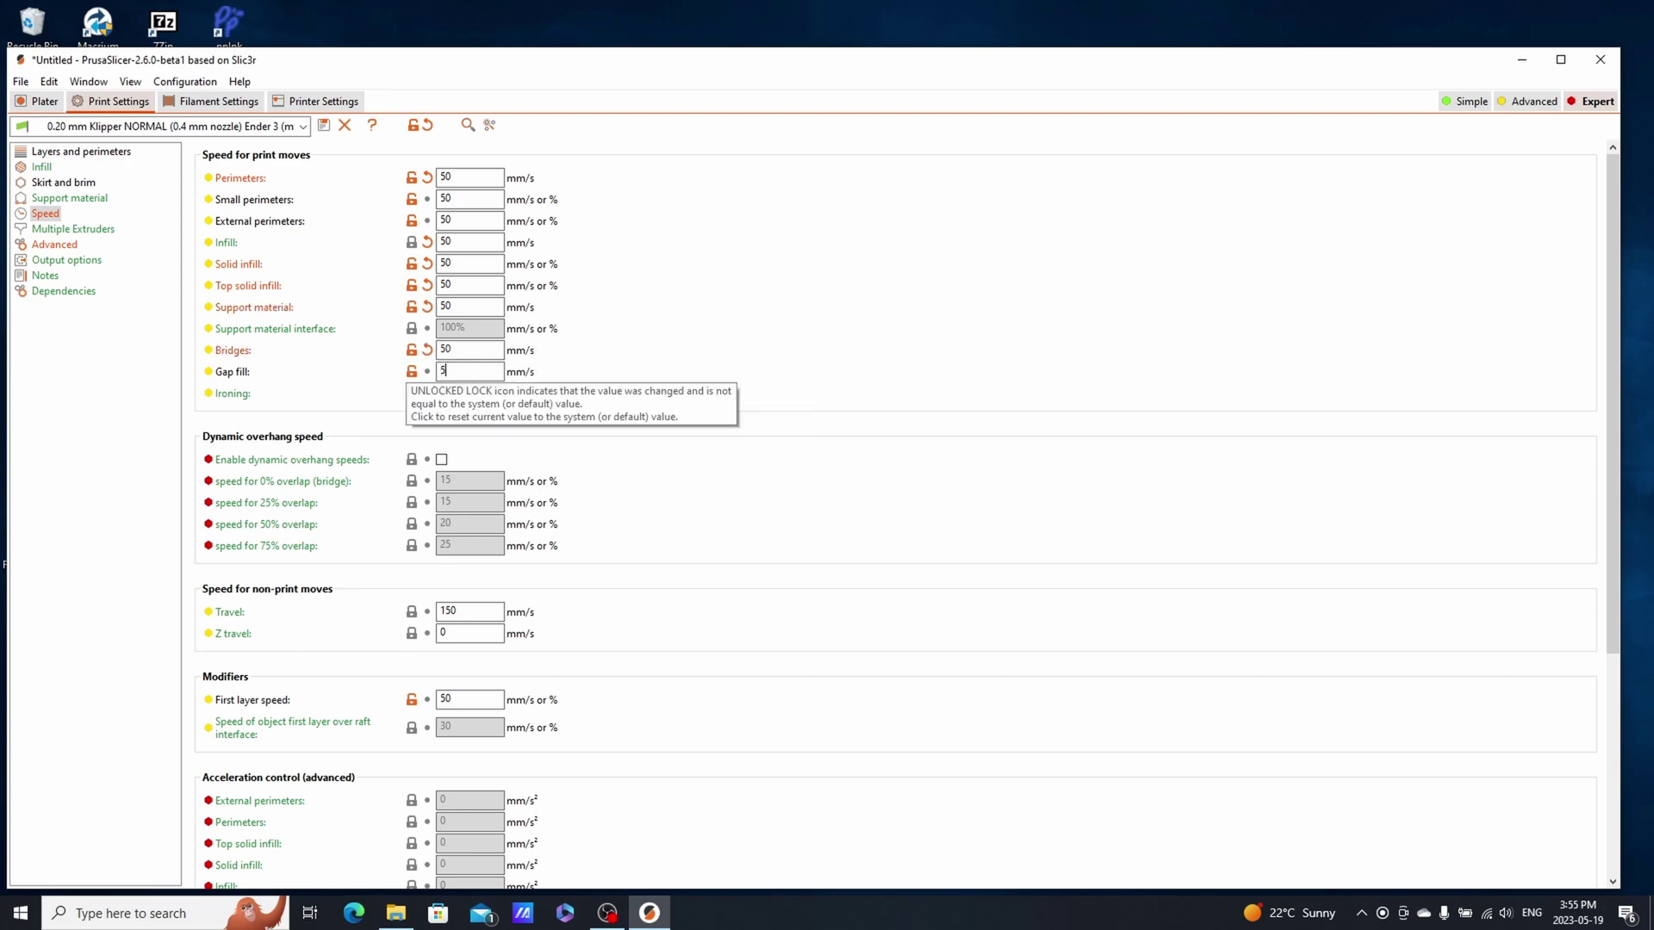
# Return to the plater and slice the calibration cube.
pyautogui.click(41, 101)
pyautogui.moveTo(855, 463); pyautogui.dragTo(851, 477)
pyautogui.hotkey('ctrl', 'r')
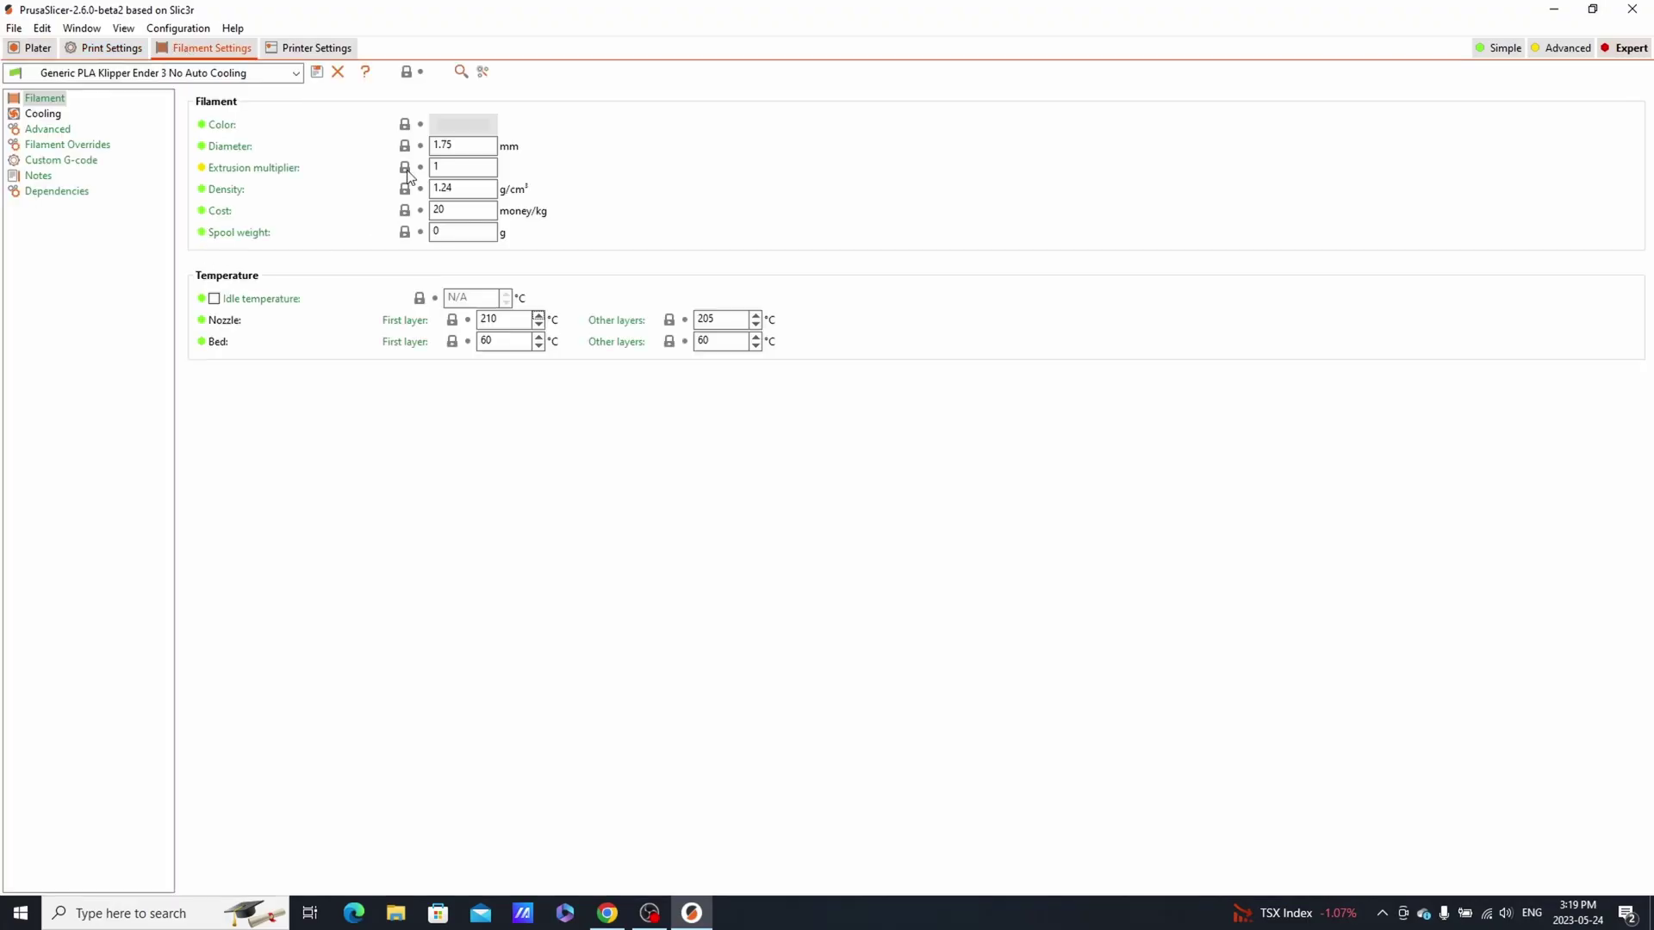
# Replace the filament's extrusion multiplier of 1 with 0.97.
pyautogui.click(448, 163)
pyautogui.press('BackSpace')
pyautogui.write('0.')
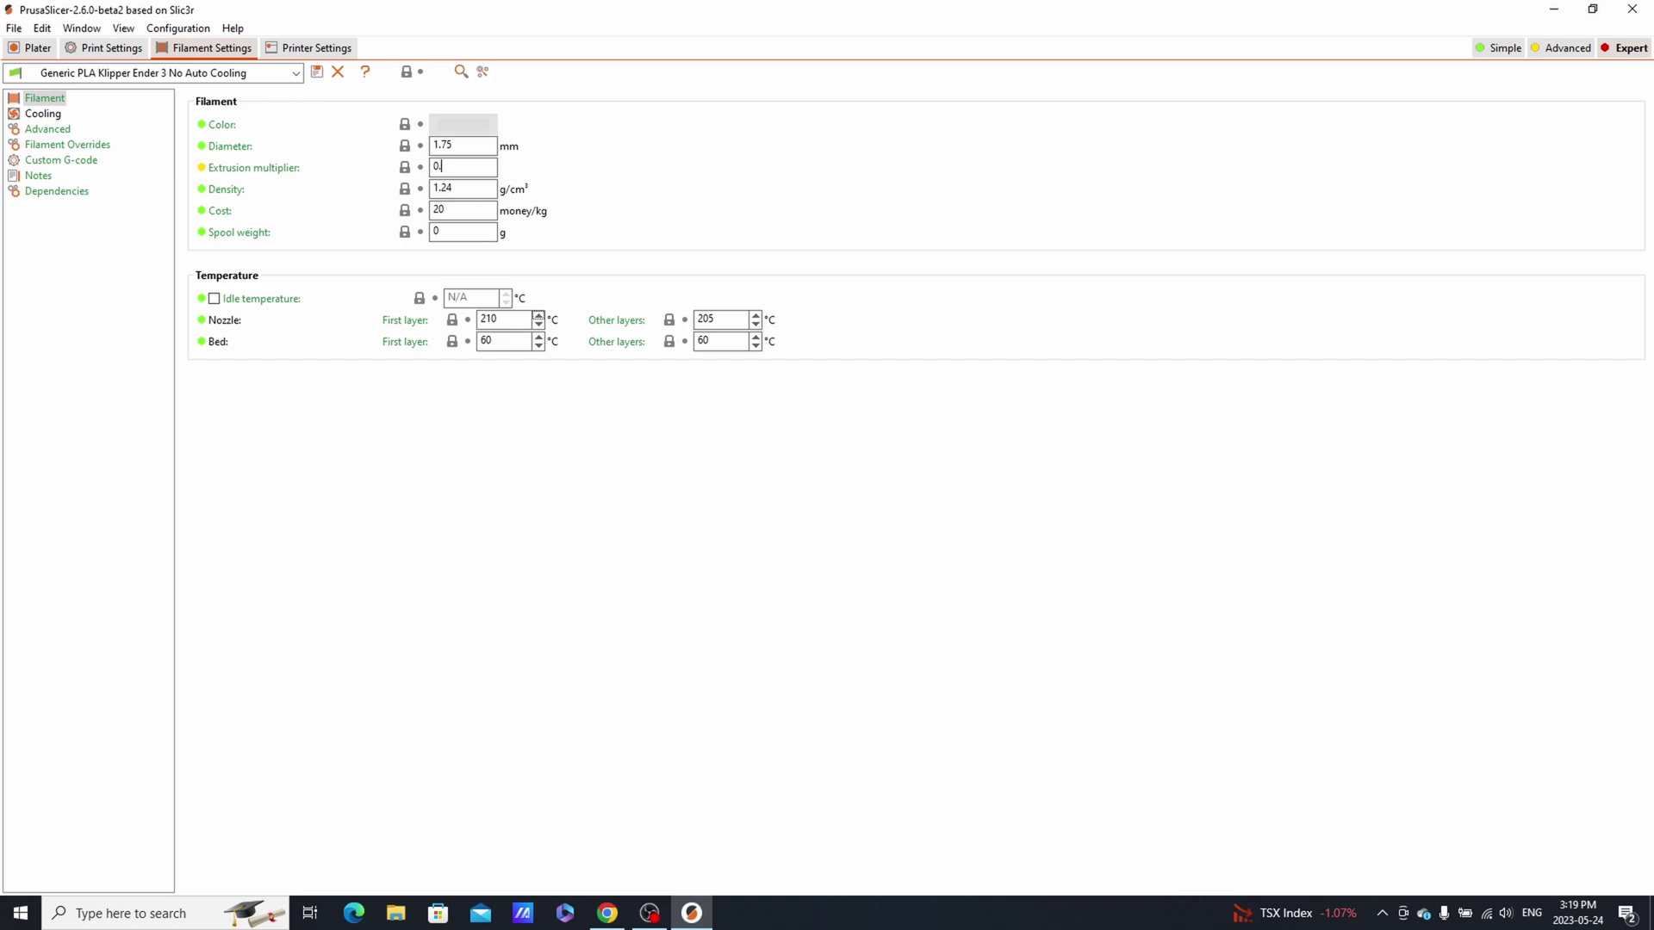